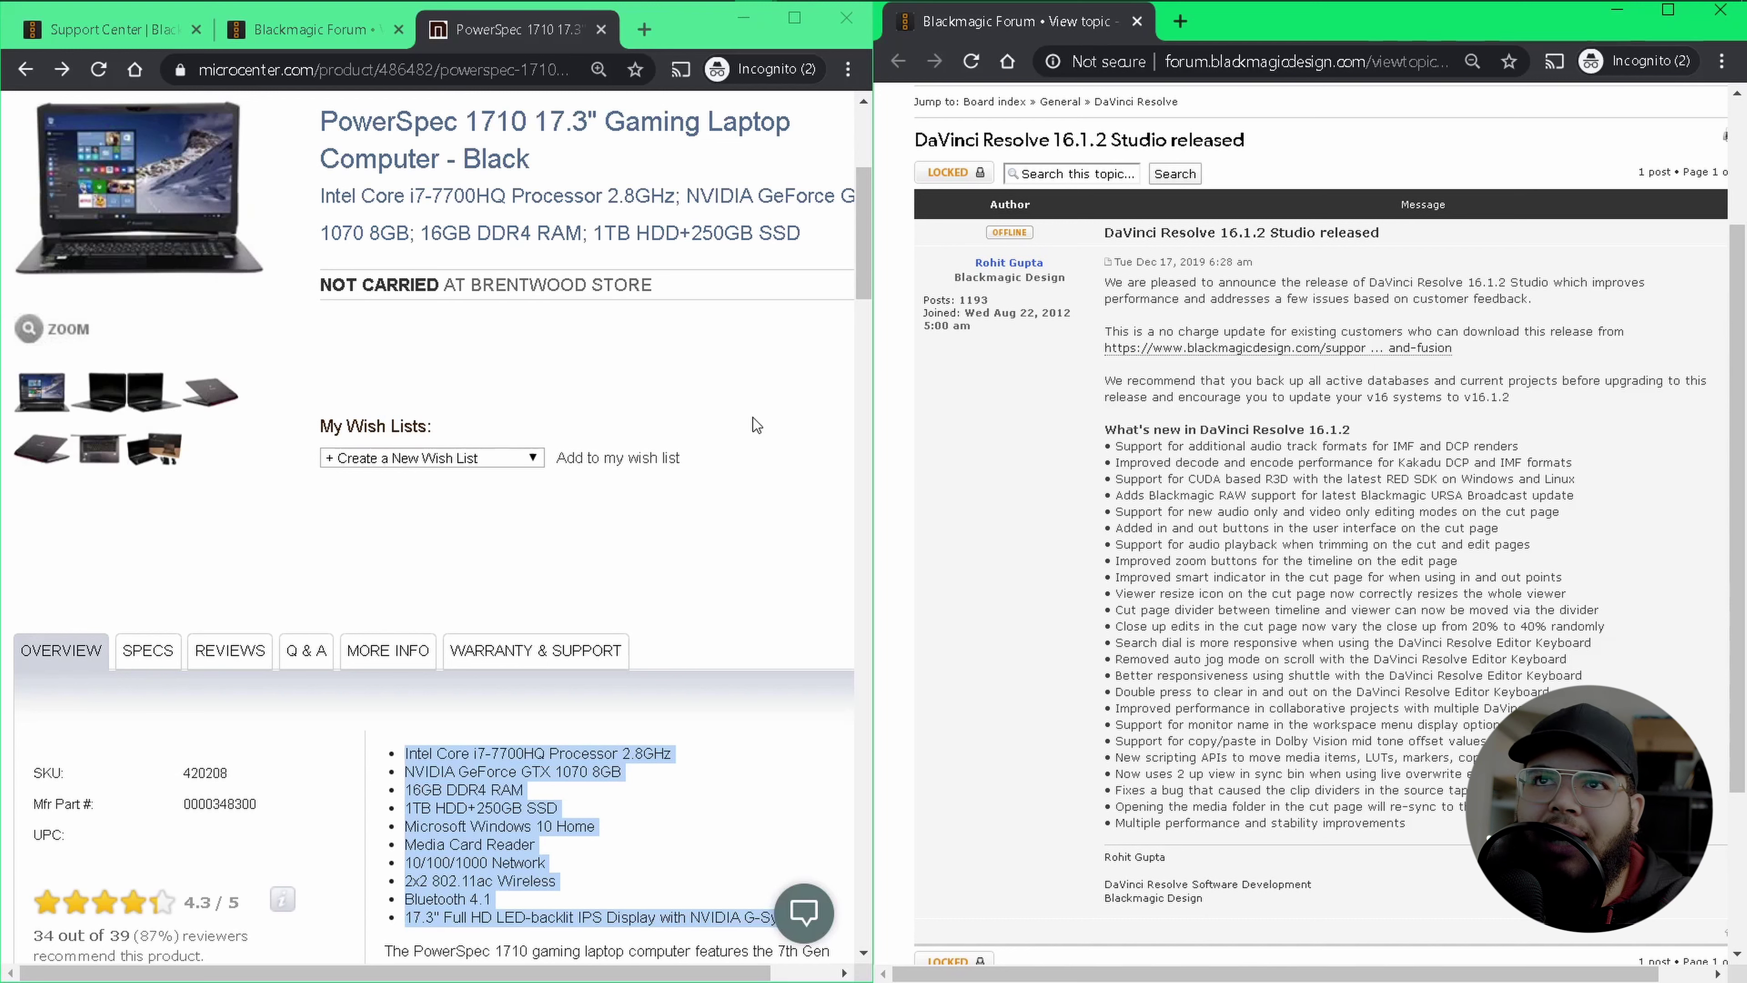
Highlight the forum's CUDA R3D support note, then the PowerSpec laptop's title and full spec list.
triple_click(1214, 478)
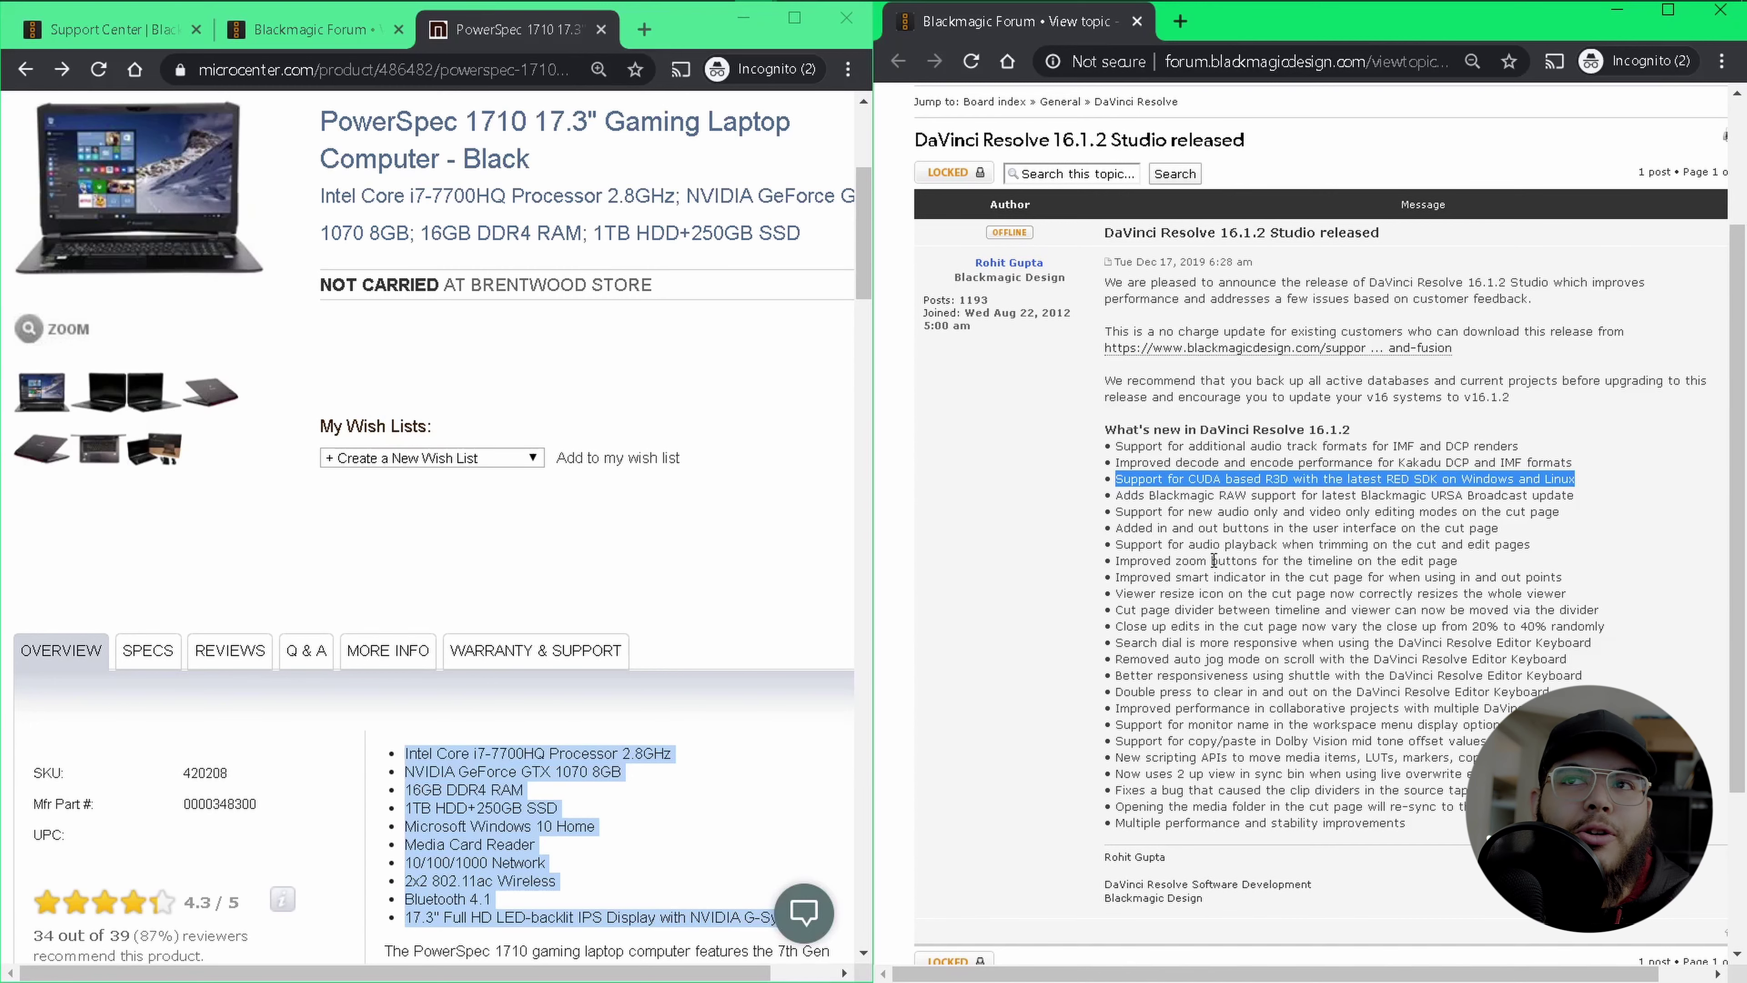
left_click(666, 630)
scroll(666, 630, "up", 4)
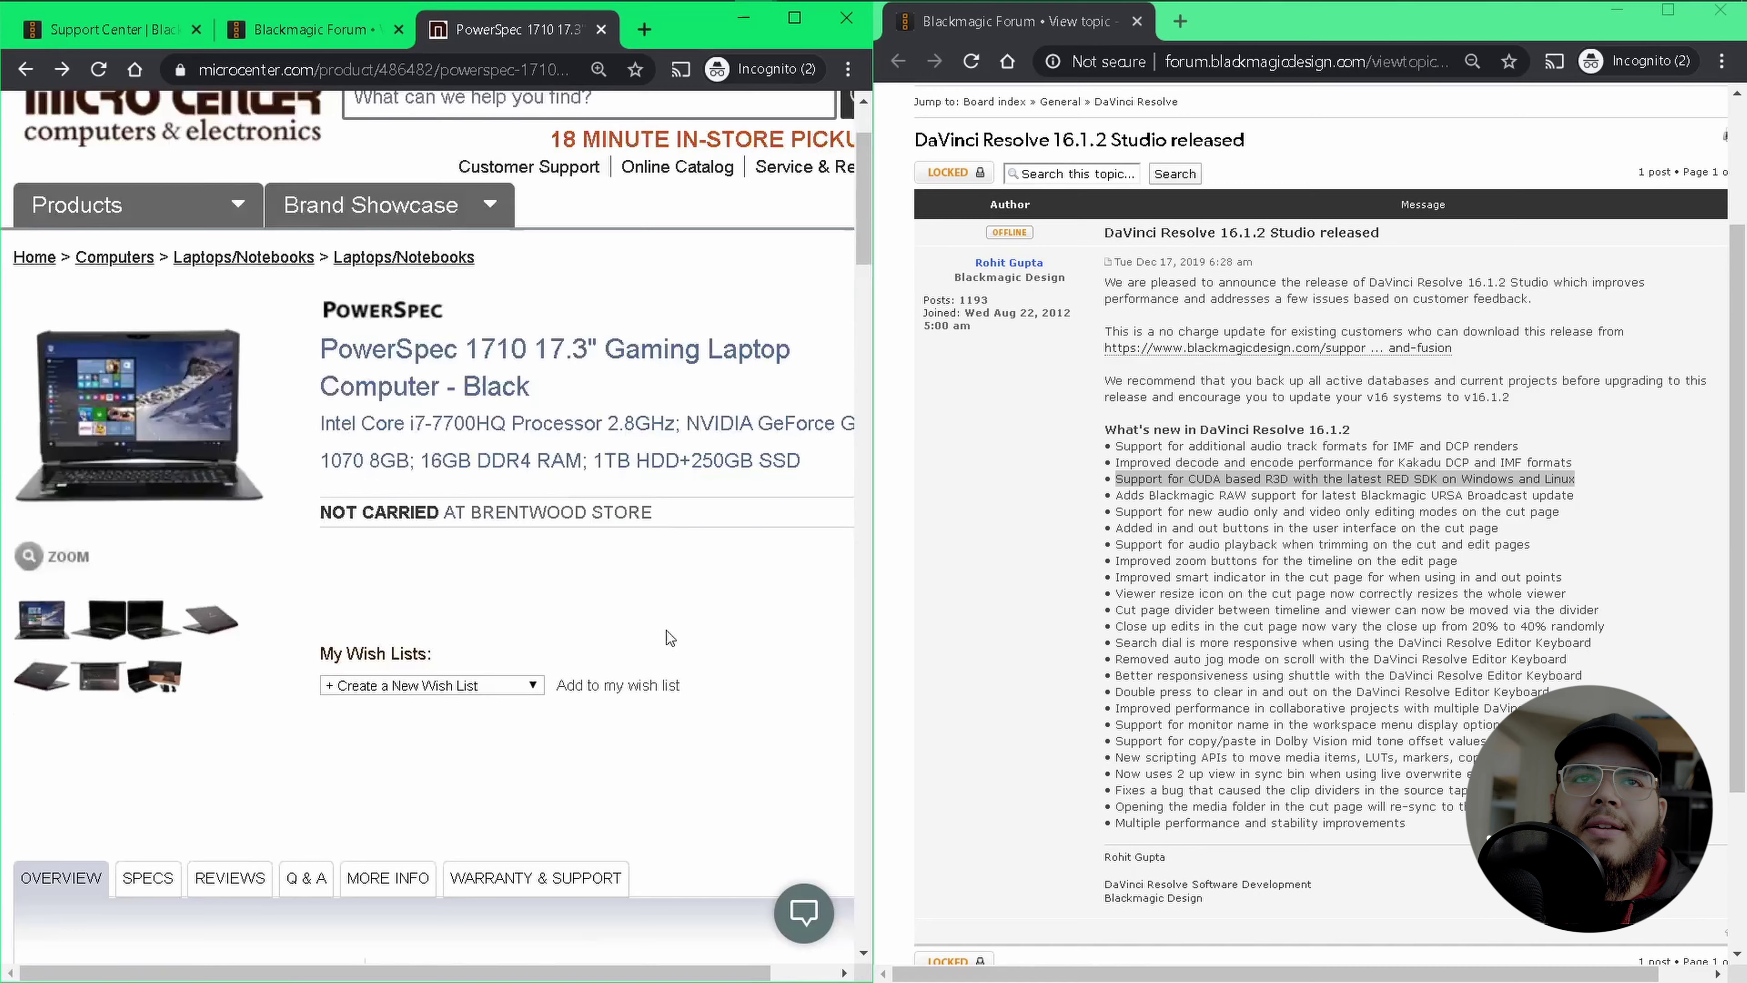
left_click_drag(327, 372, 545, 427)
scroll(653, 475, "down", 5)
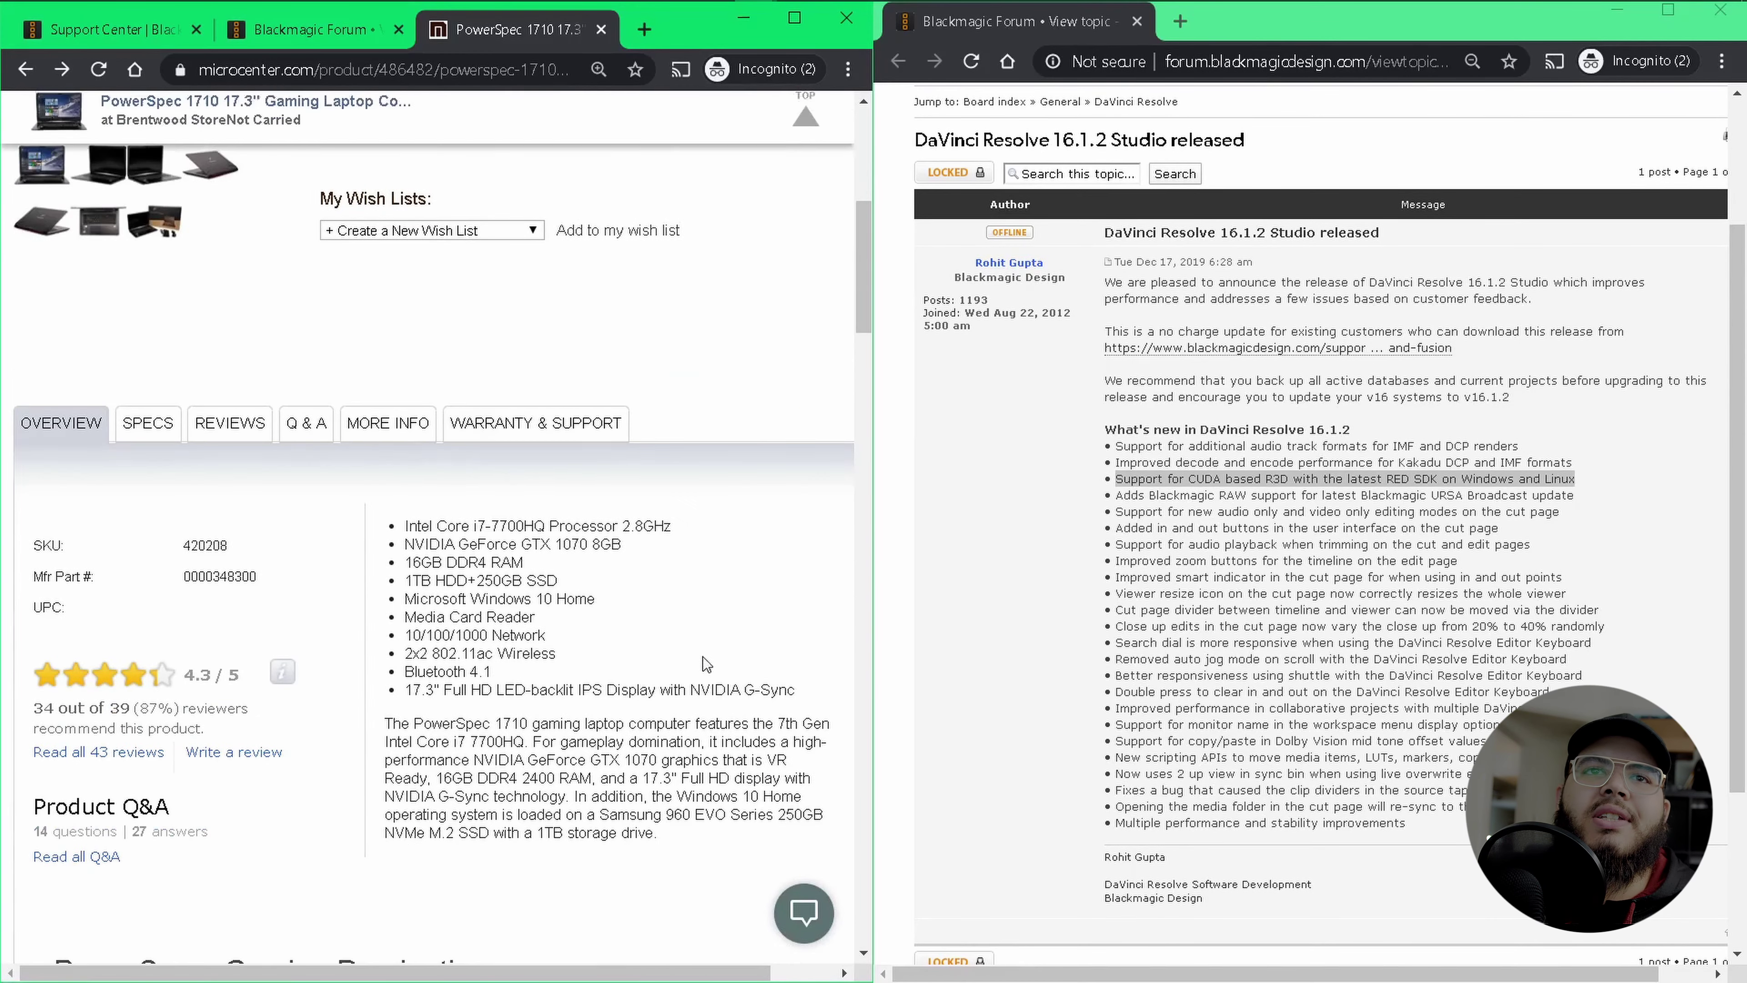
left_click_drag(794, 690, 408, 519)
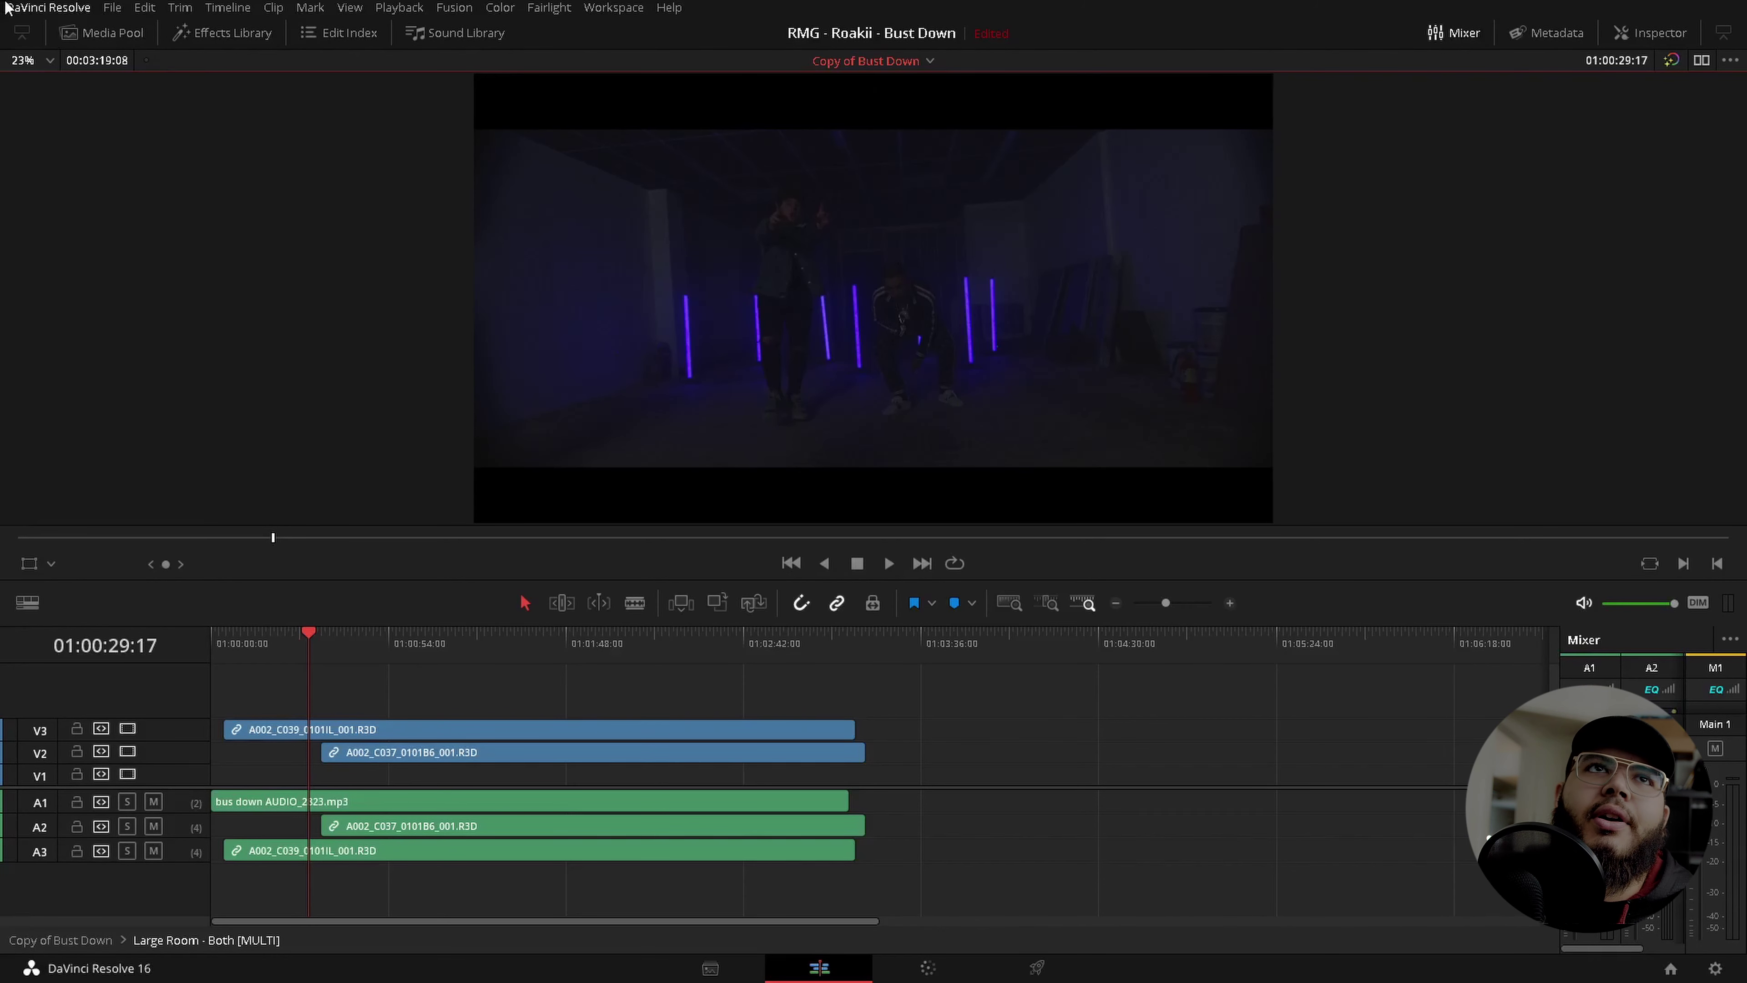
Look through the Color, Fairlight and Playback menus to confirm Render Cache is set to None.
left_click(500, 7)
mouse_move(563, 8)
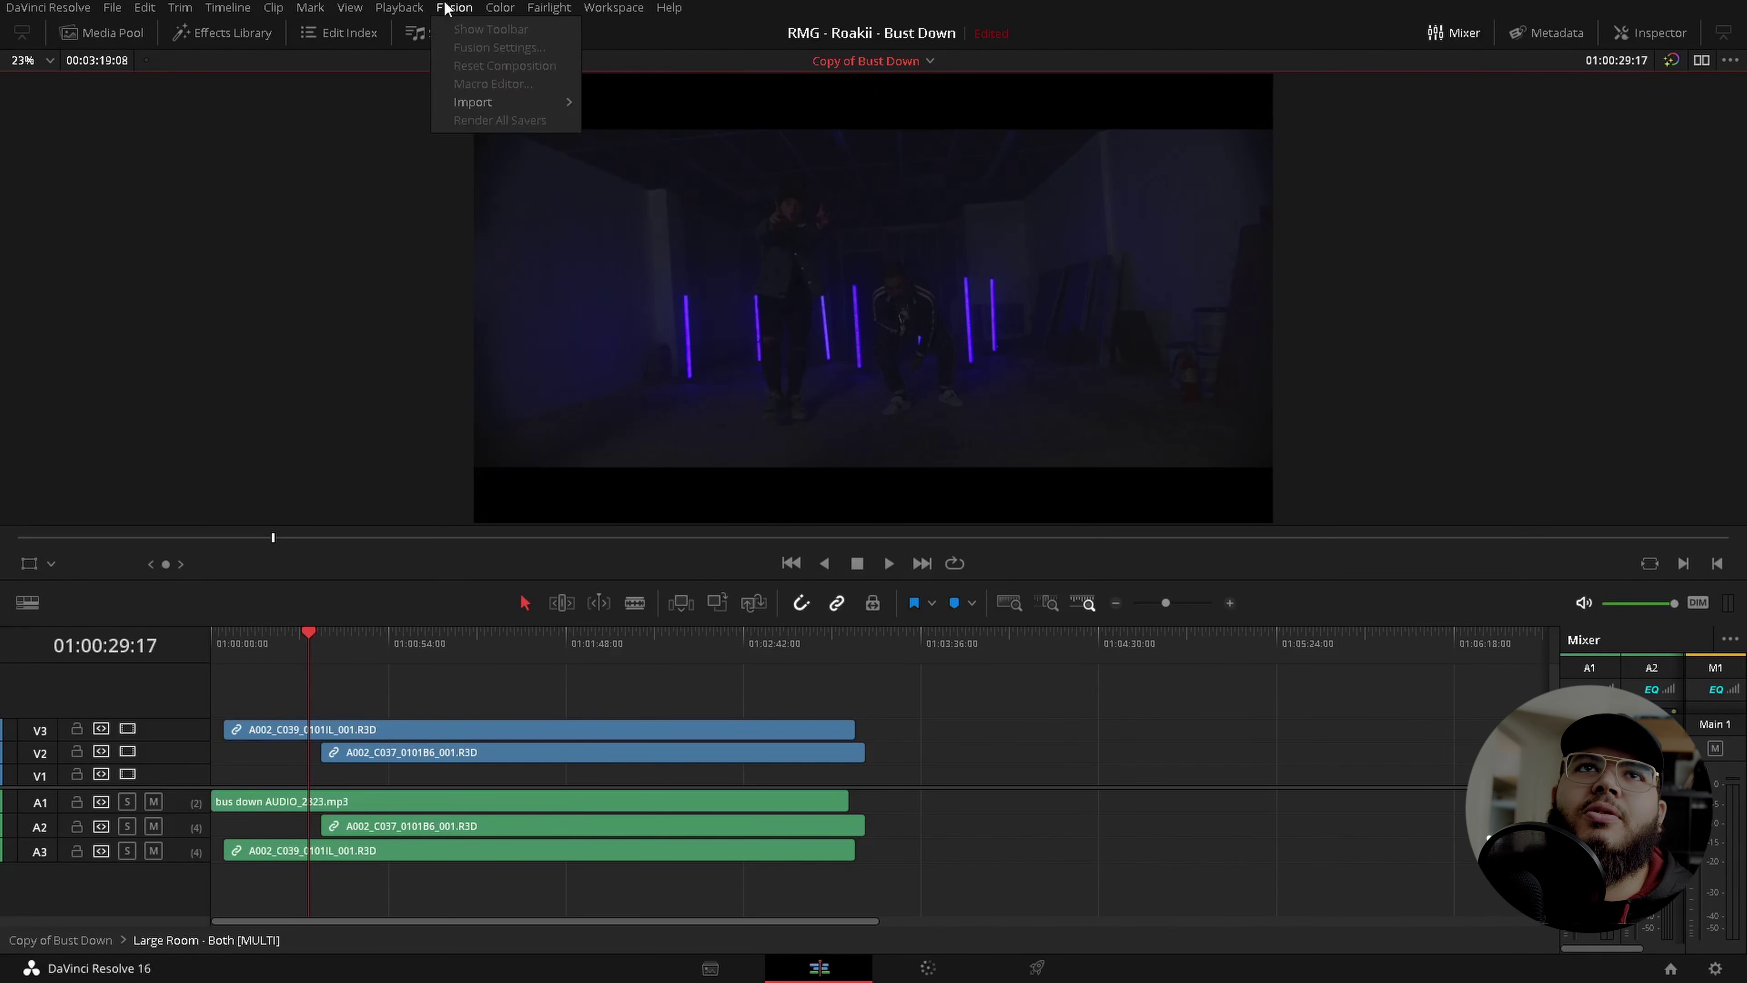
mouse_move(399, 8)
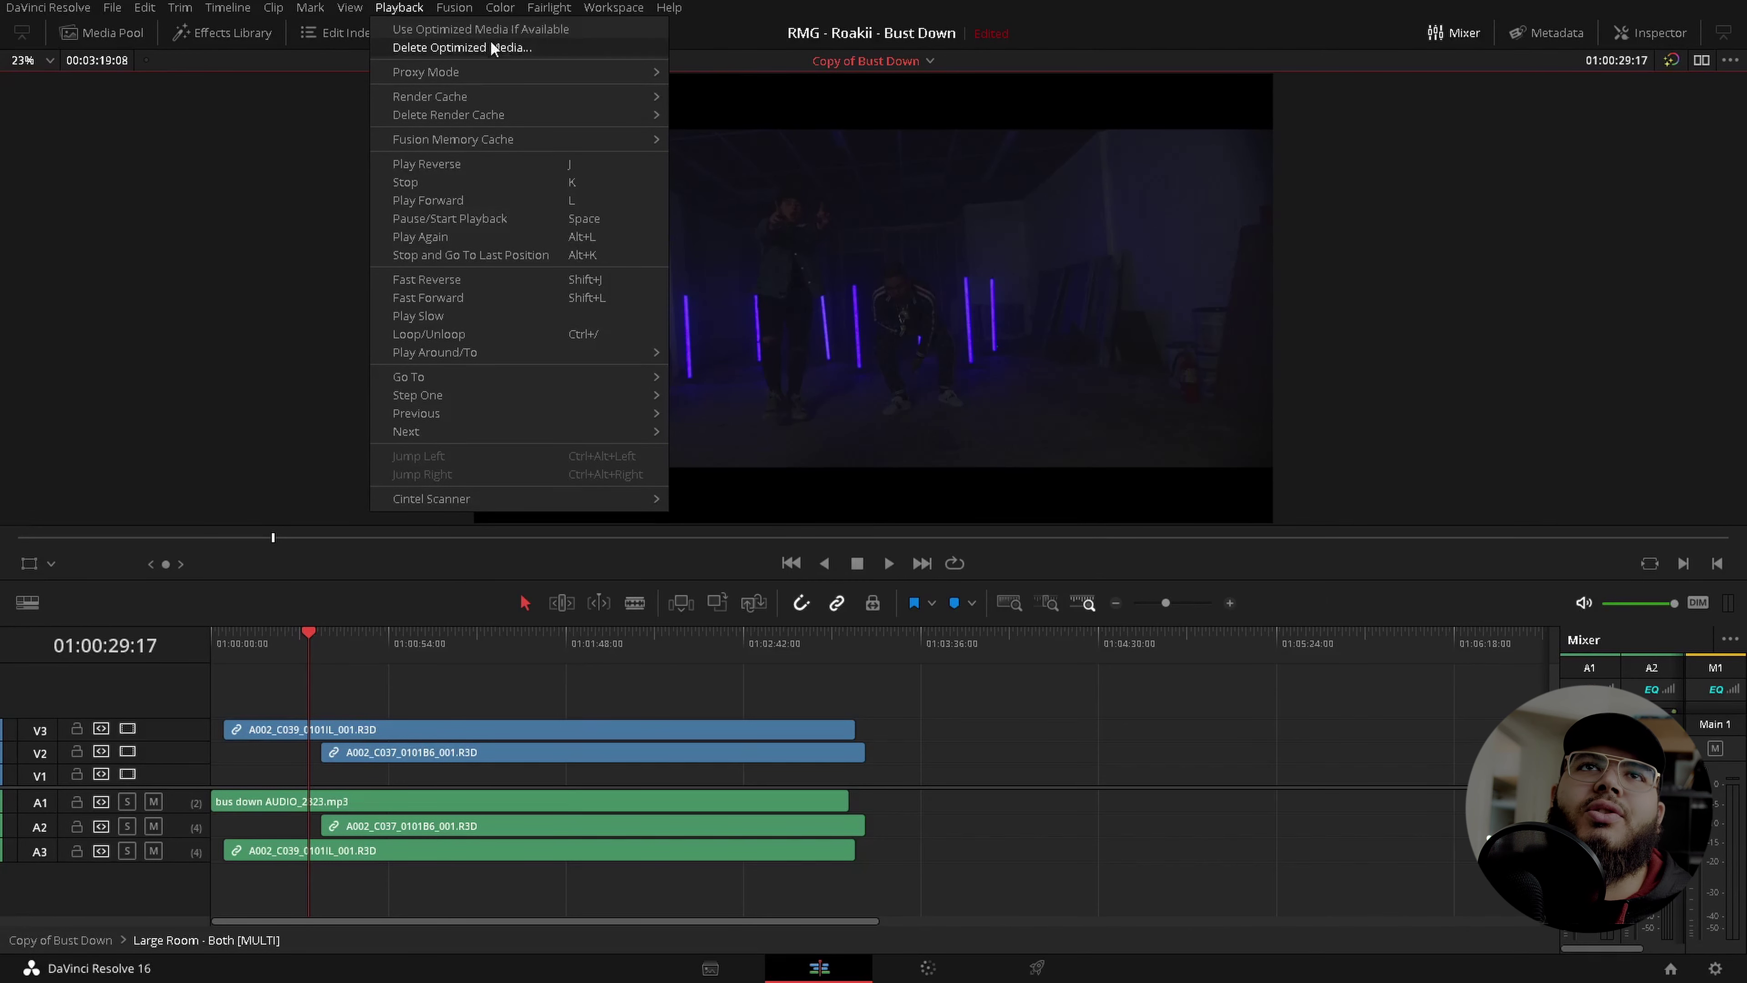
mouse_move(570, 81)
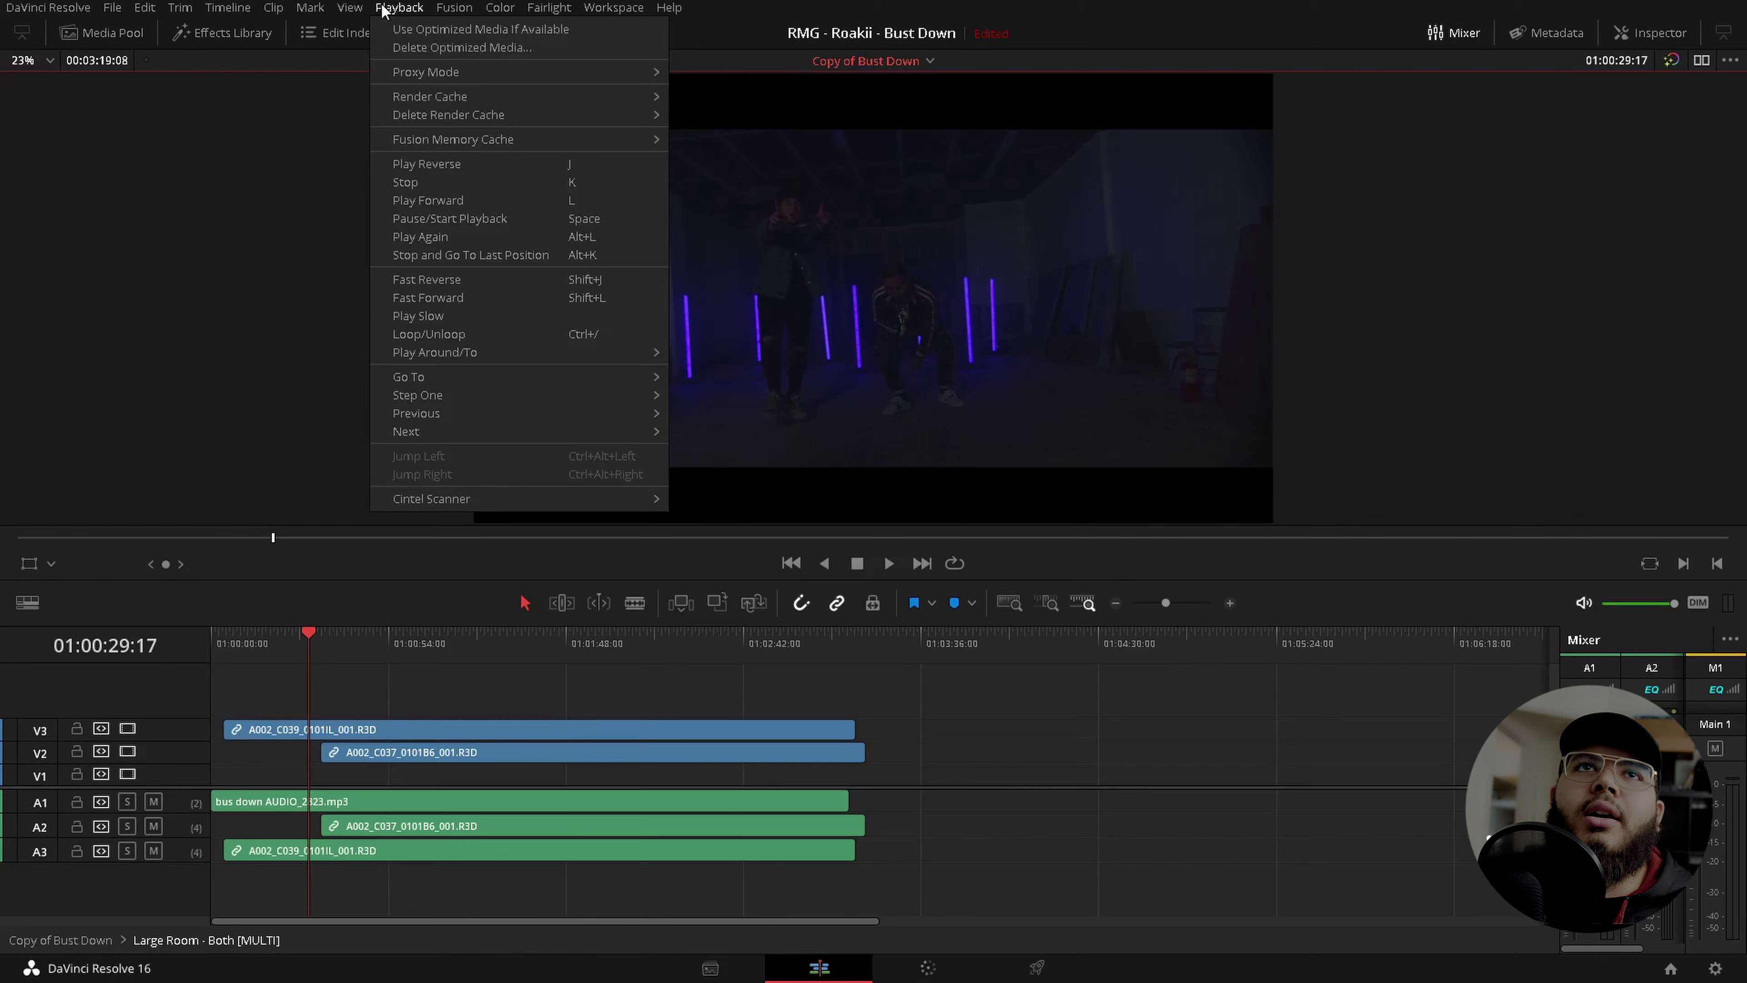
mouse_move(496, 103)
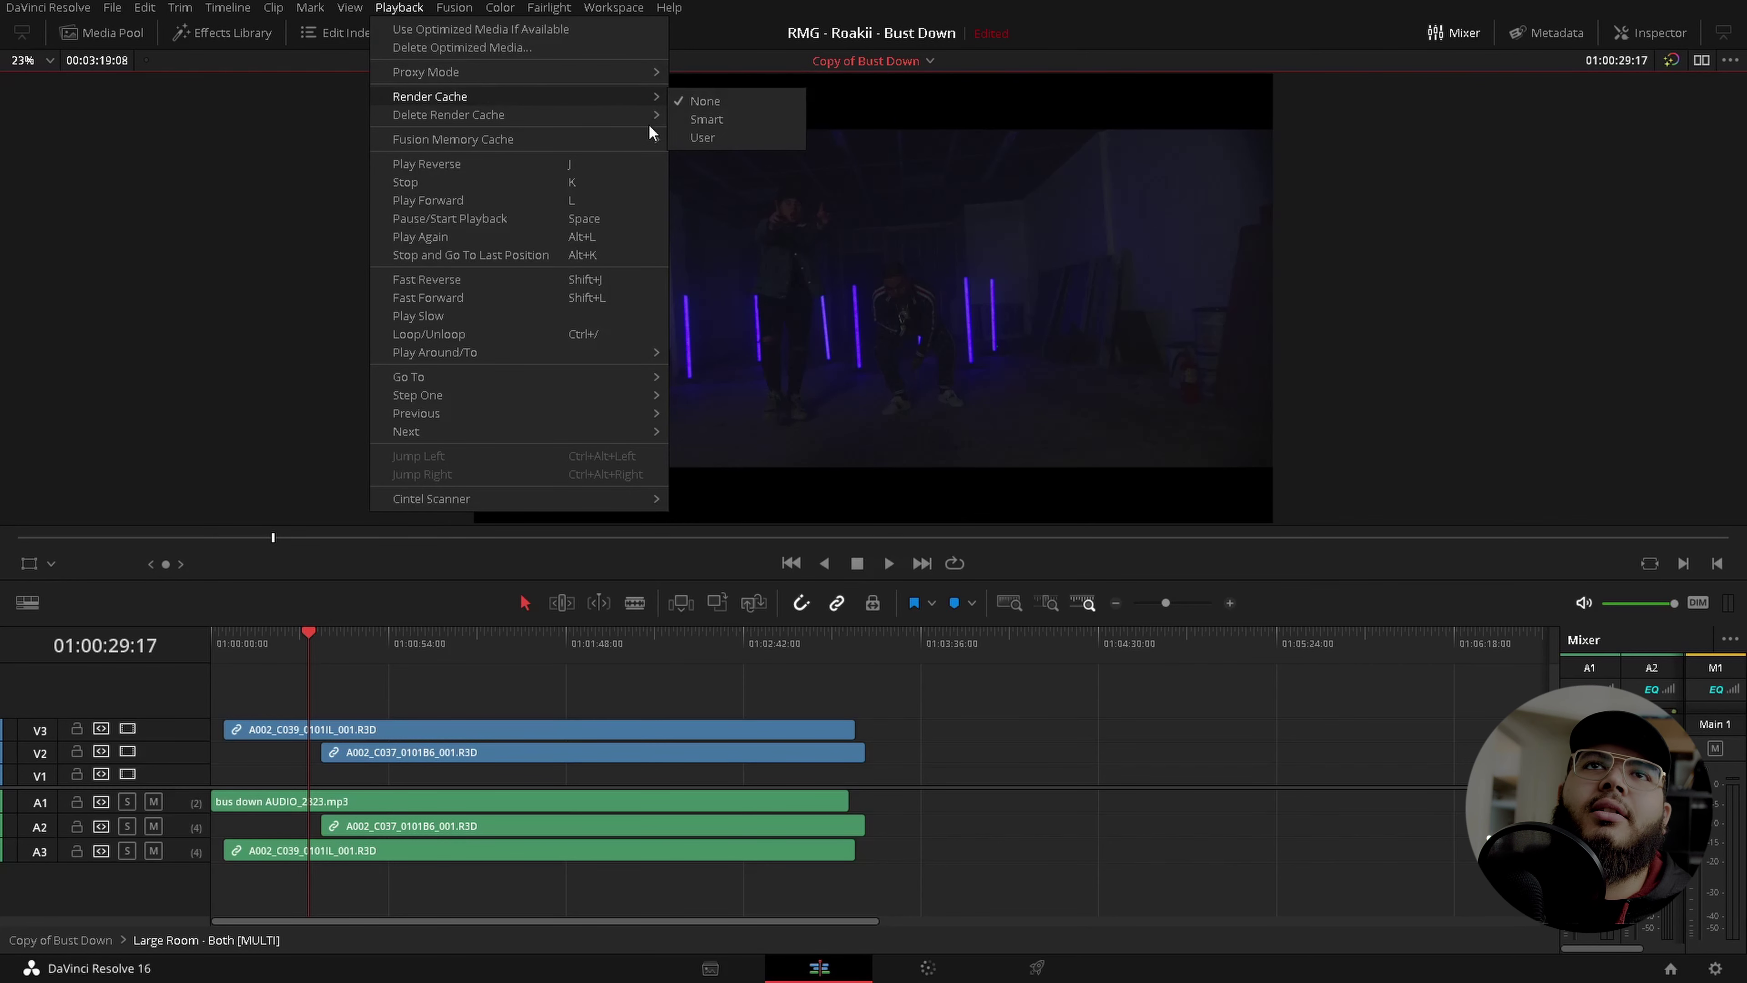
Check that System > Decode Options leaves Use GPU for R3D at Debayer, then cancel Preferences.
key("ctrl+comma")
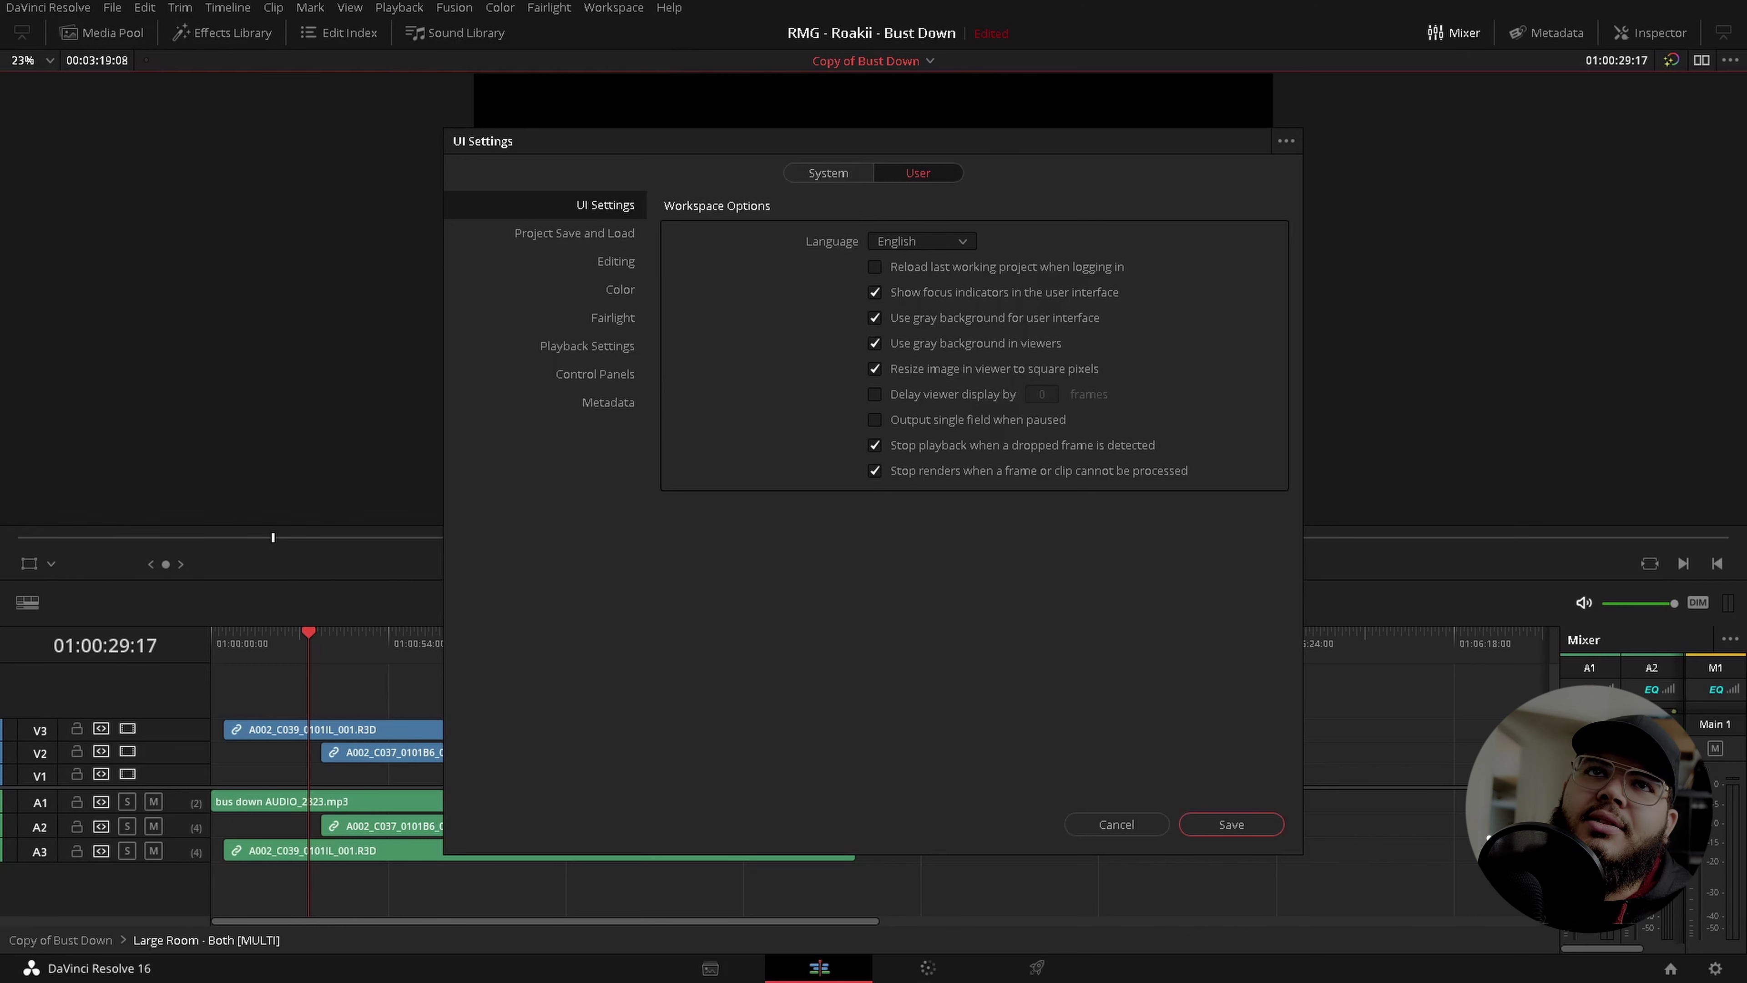
left_click(851, 178)
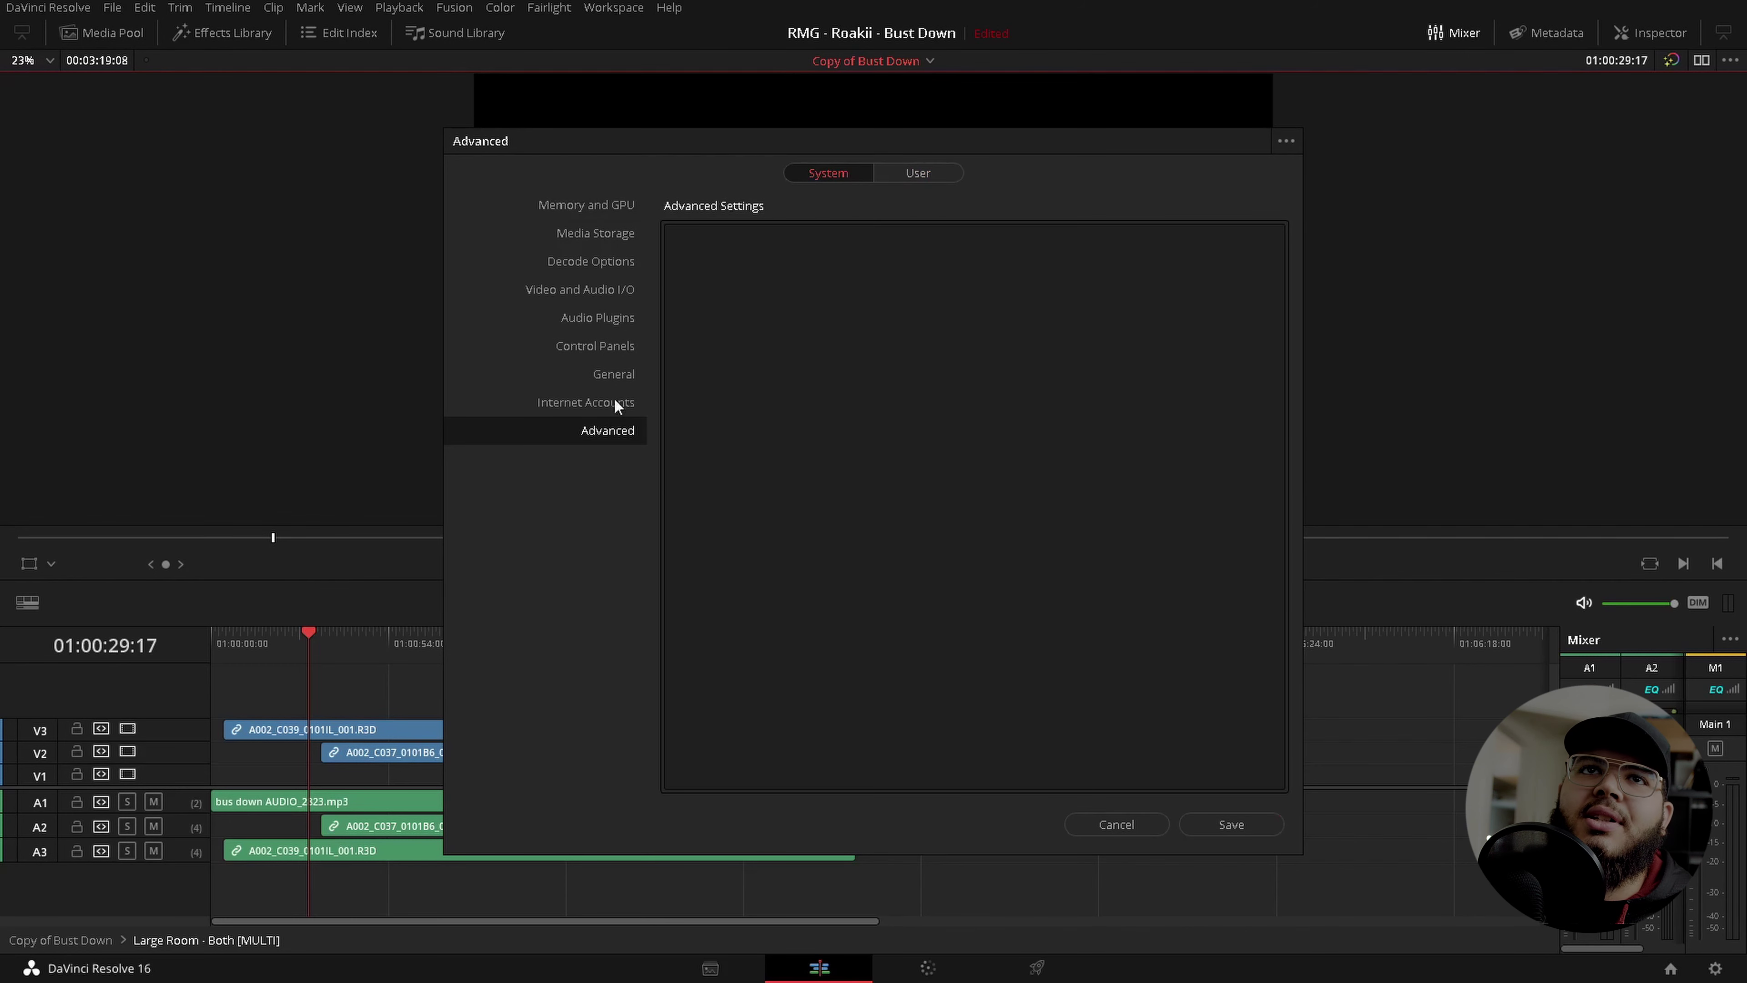
left_click(596, 265)
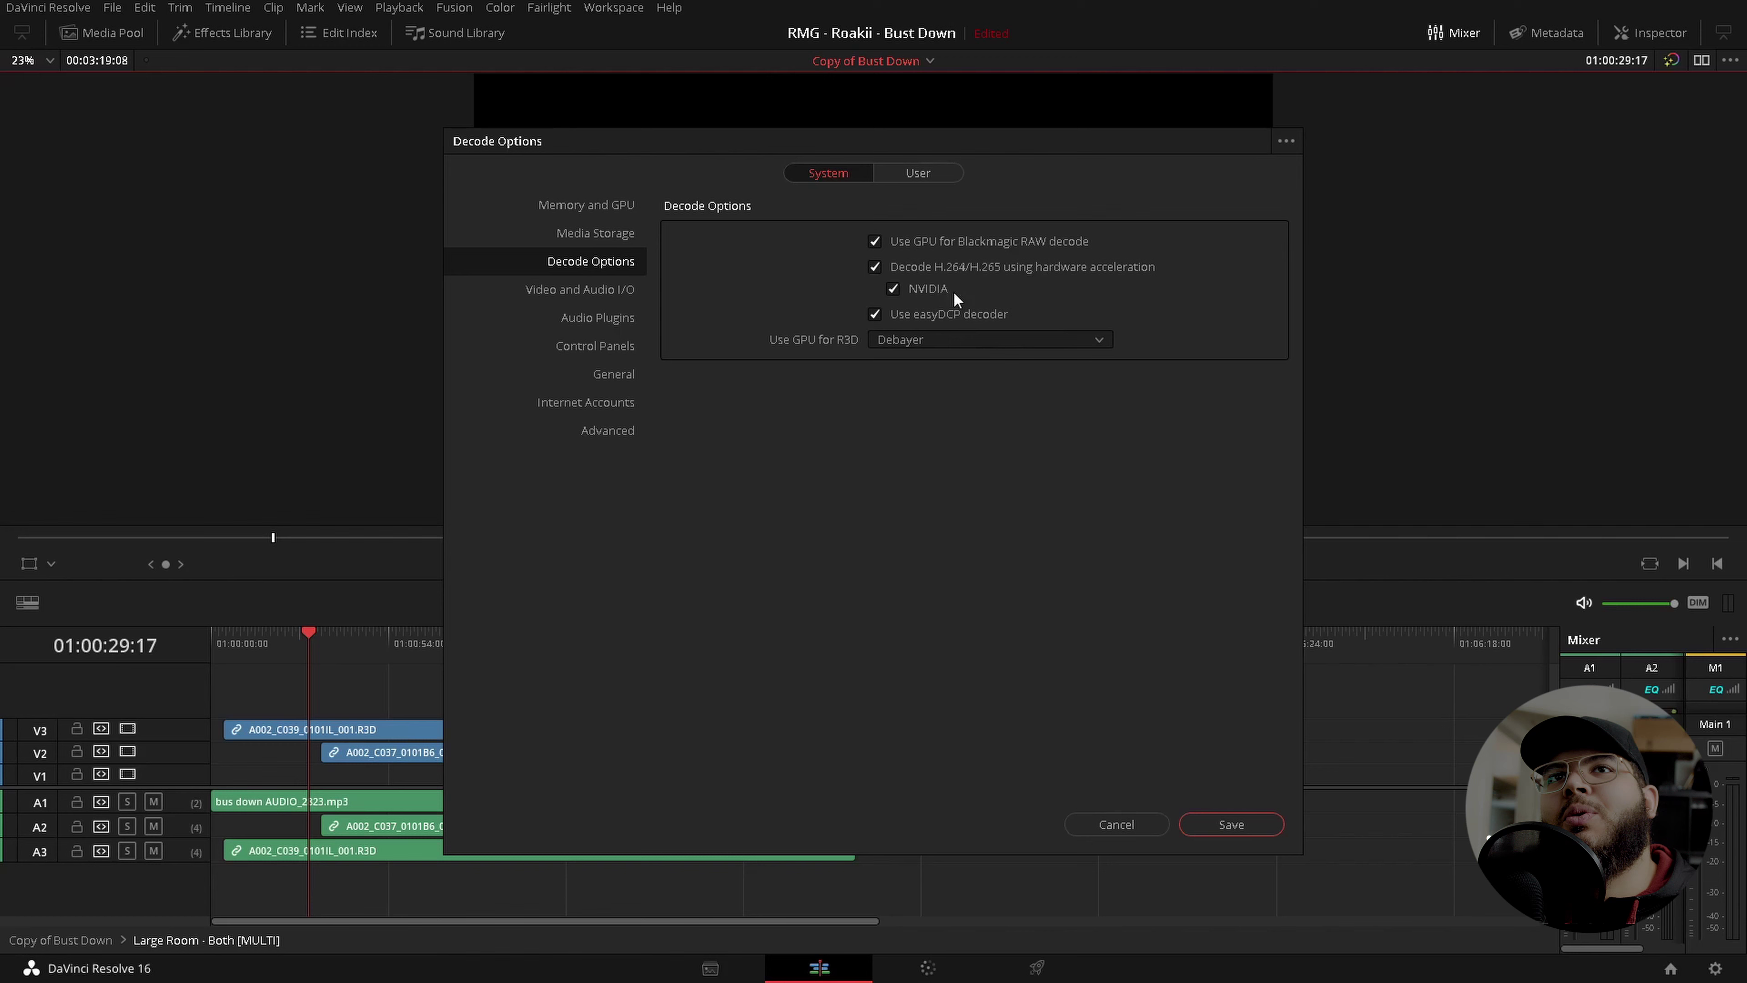
left_click(1004, 335)
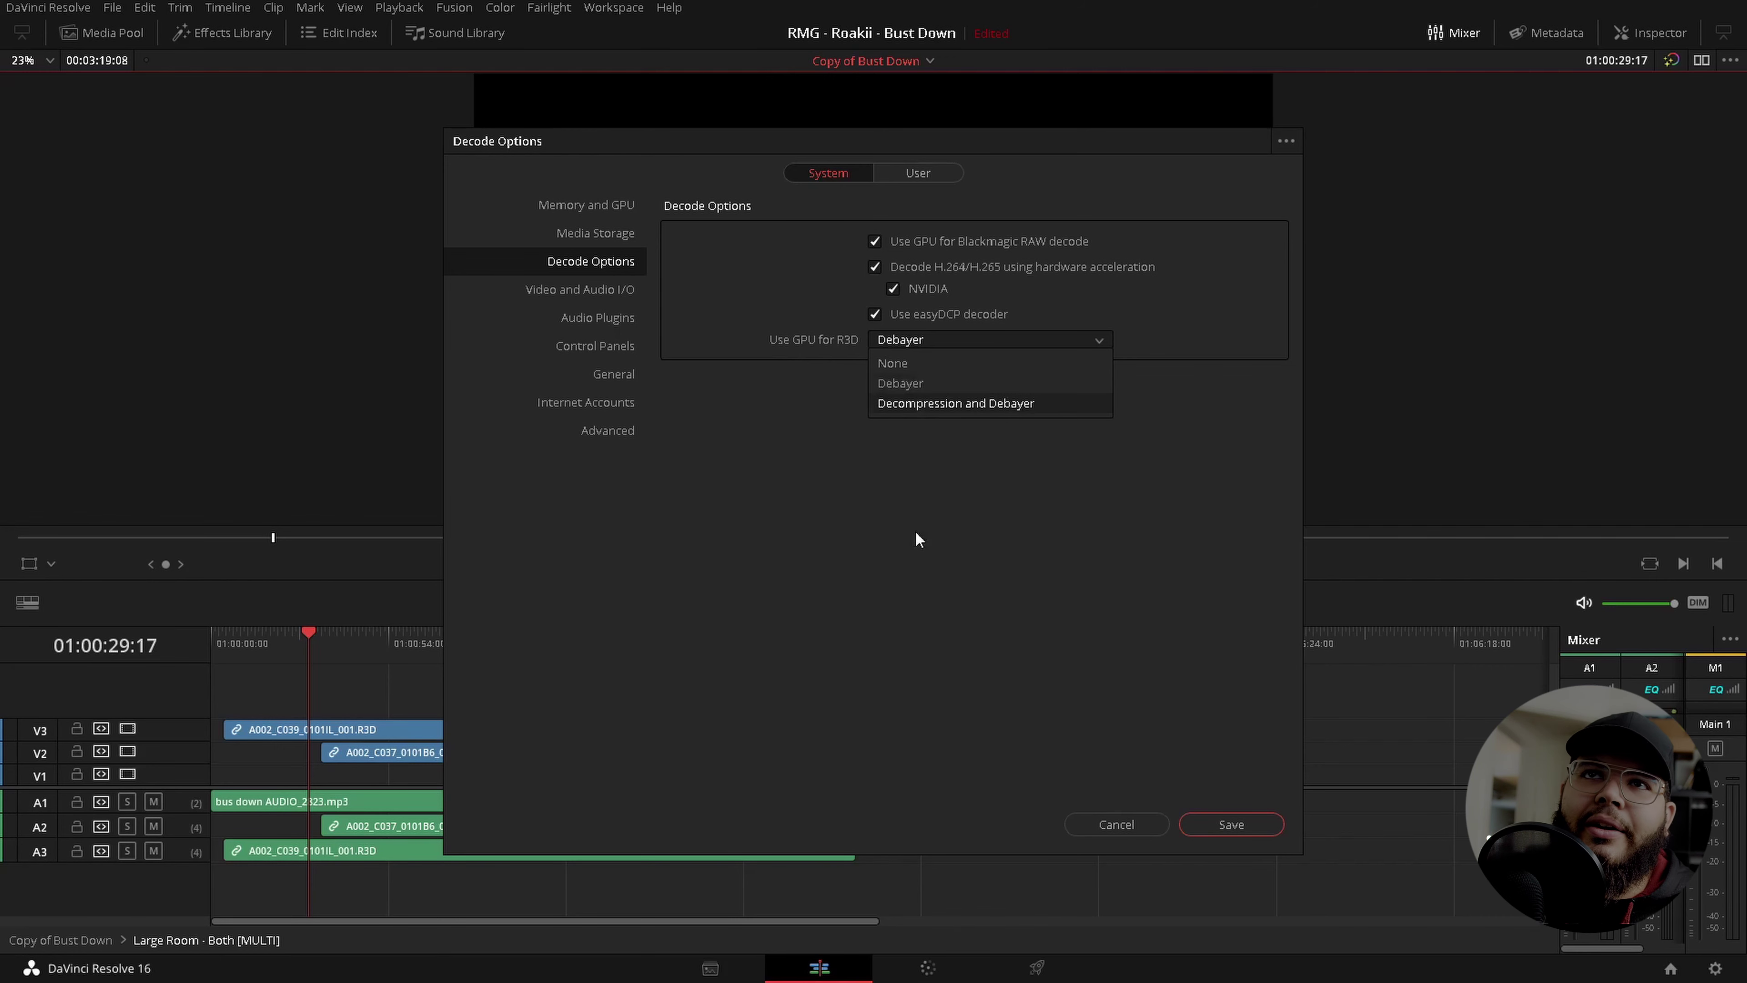
left_click(984, 536)
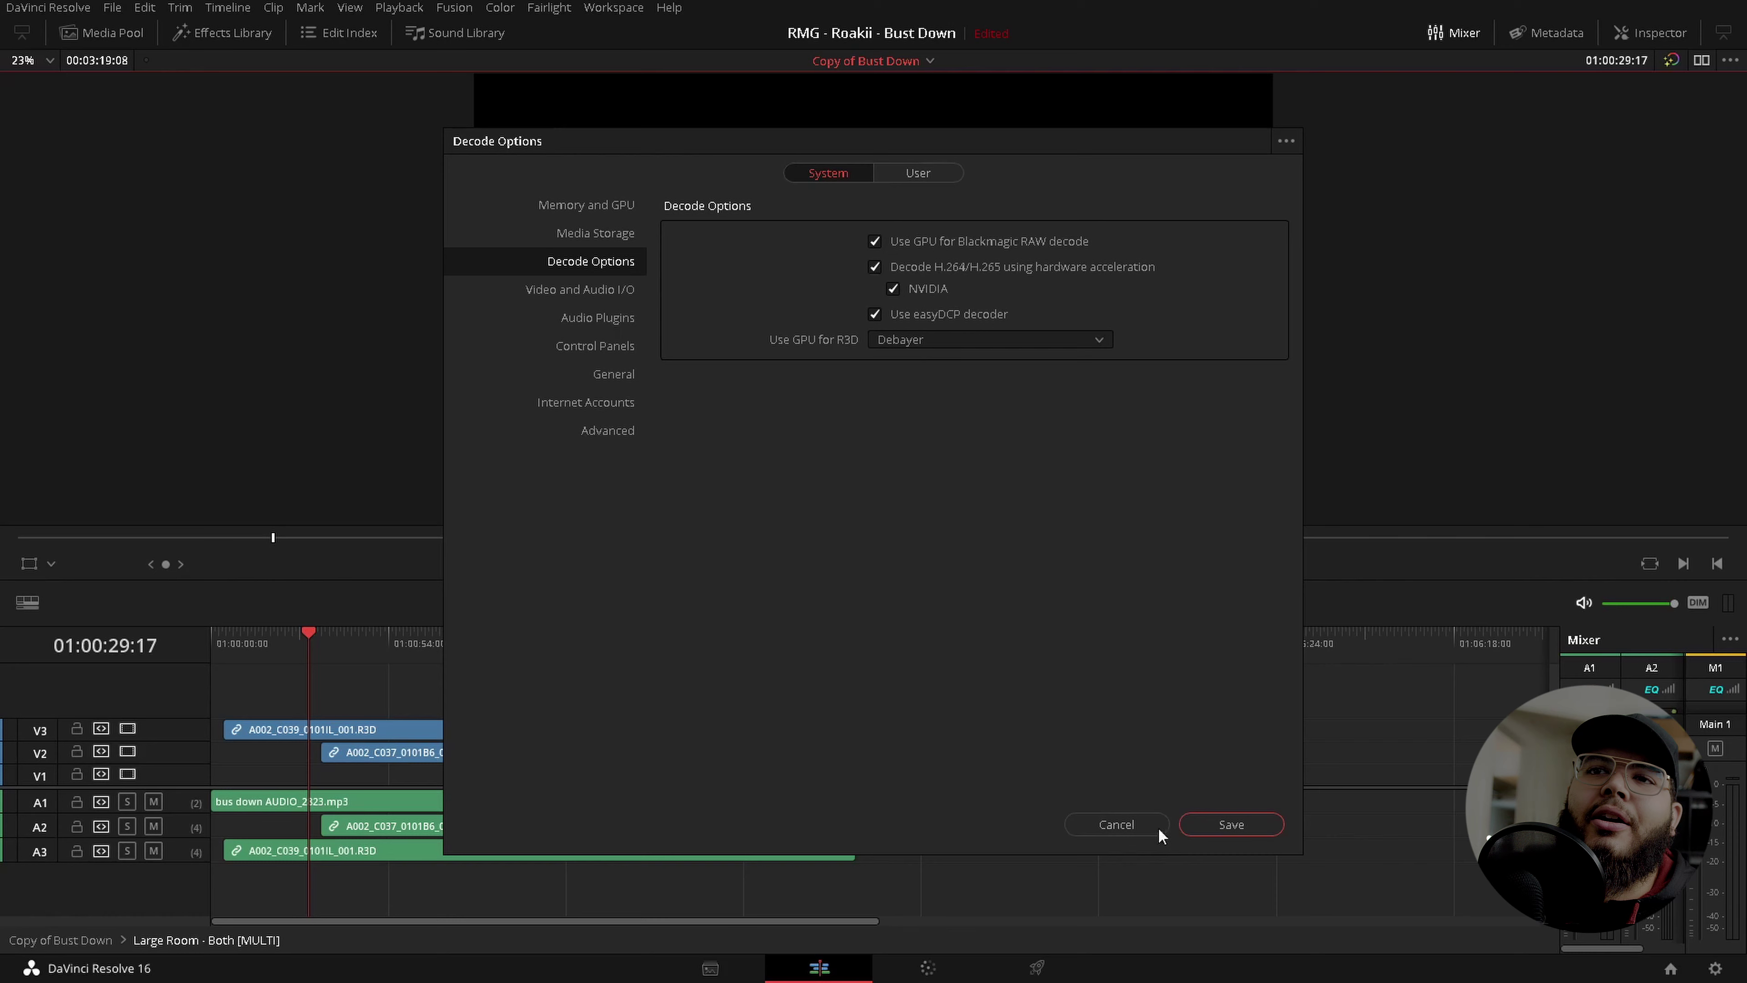
left_click(1145, 825)
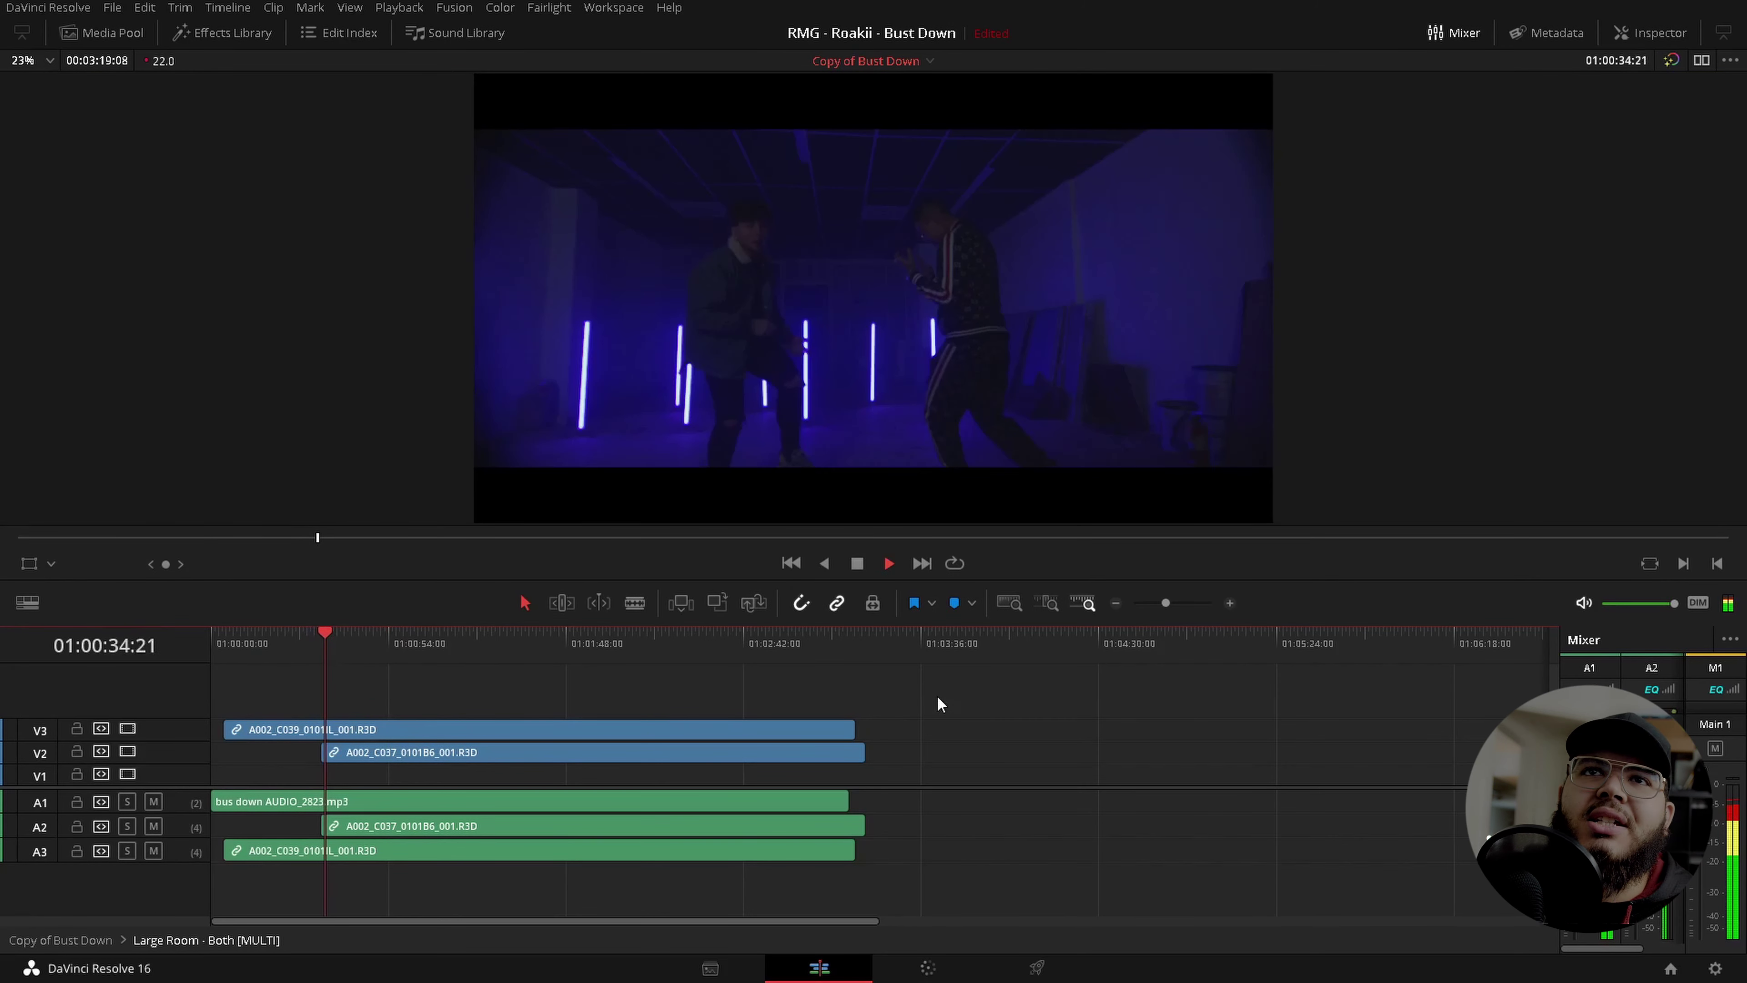
Play the R3D timeline with all viewer effects bypassed to reach full 24 fps playback.
key("space")
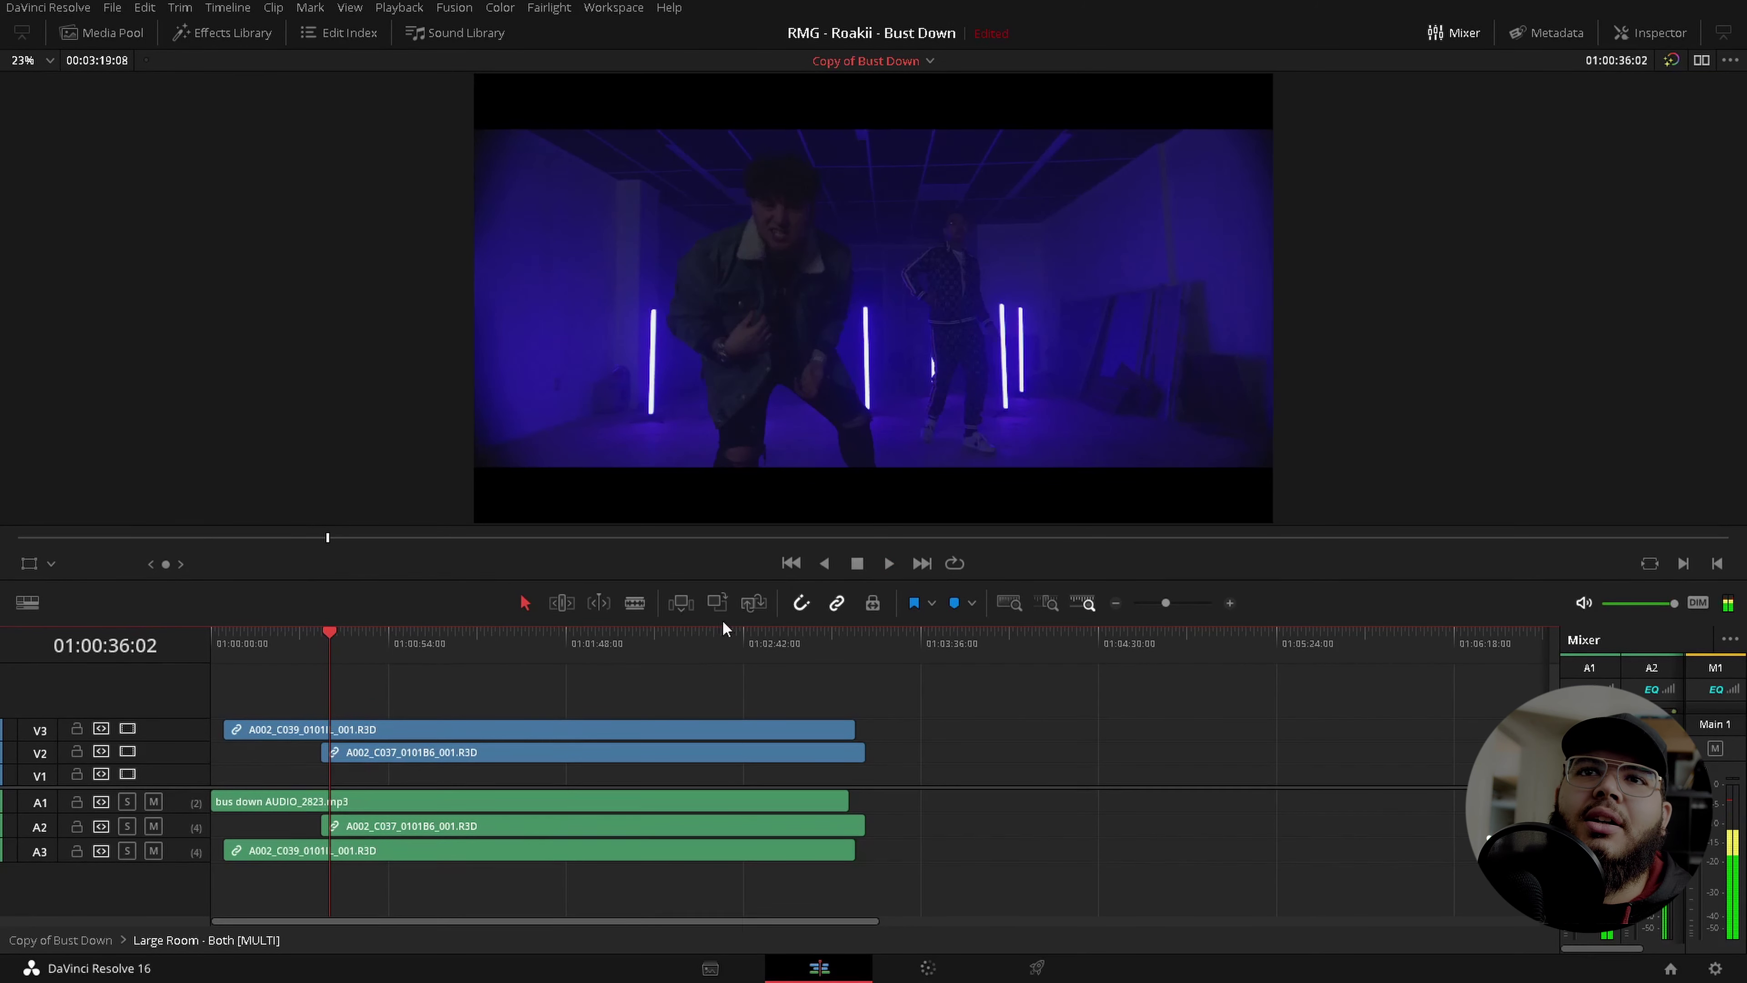
key("space")
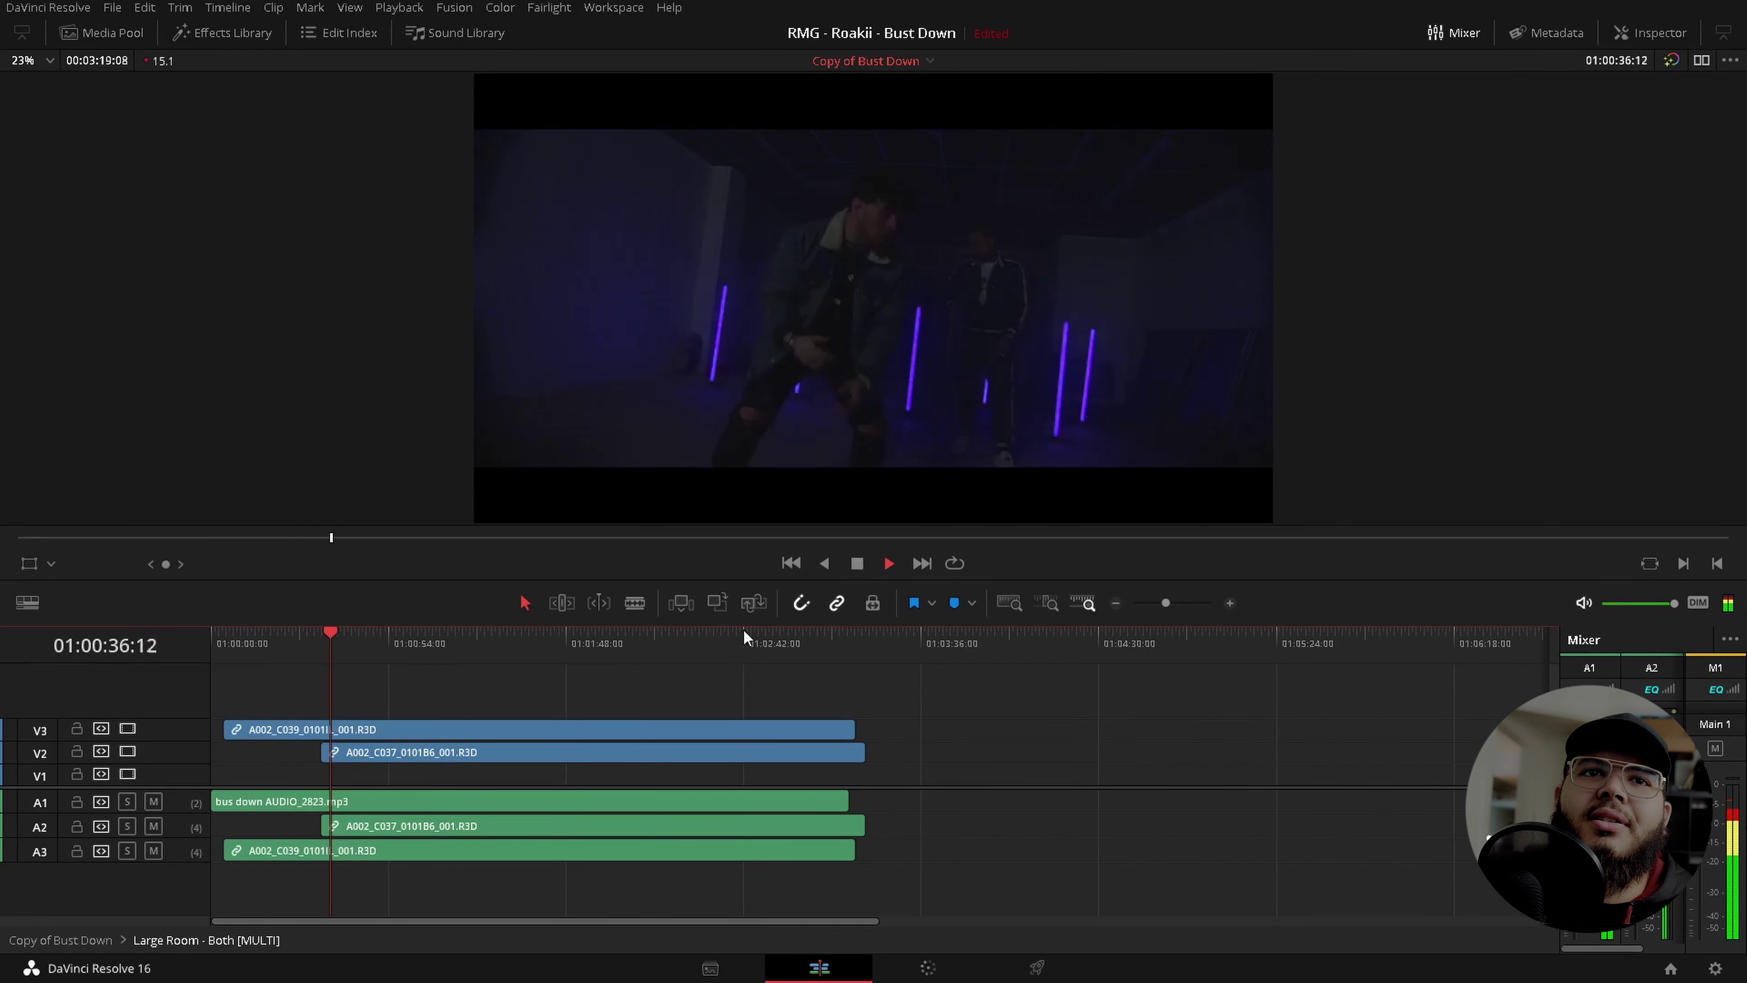
key("space")
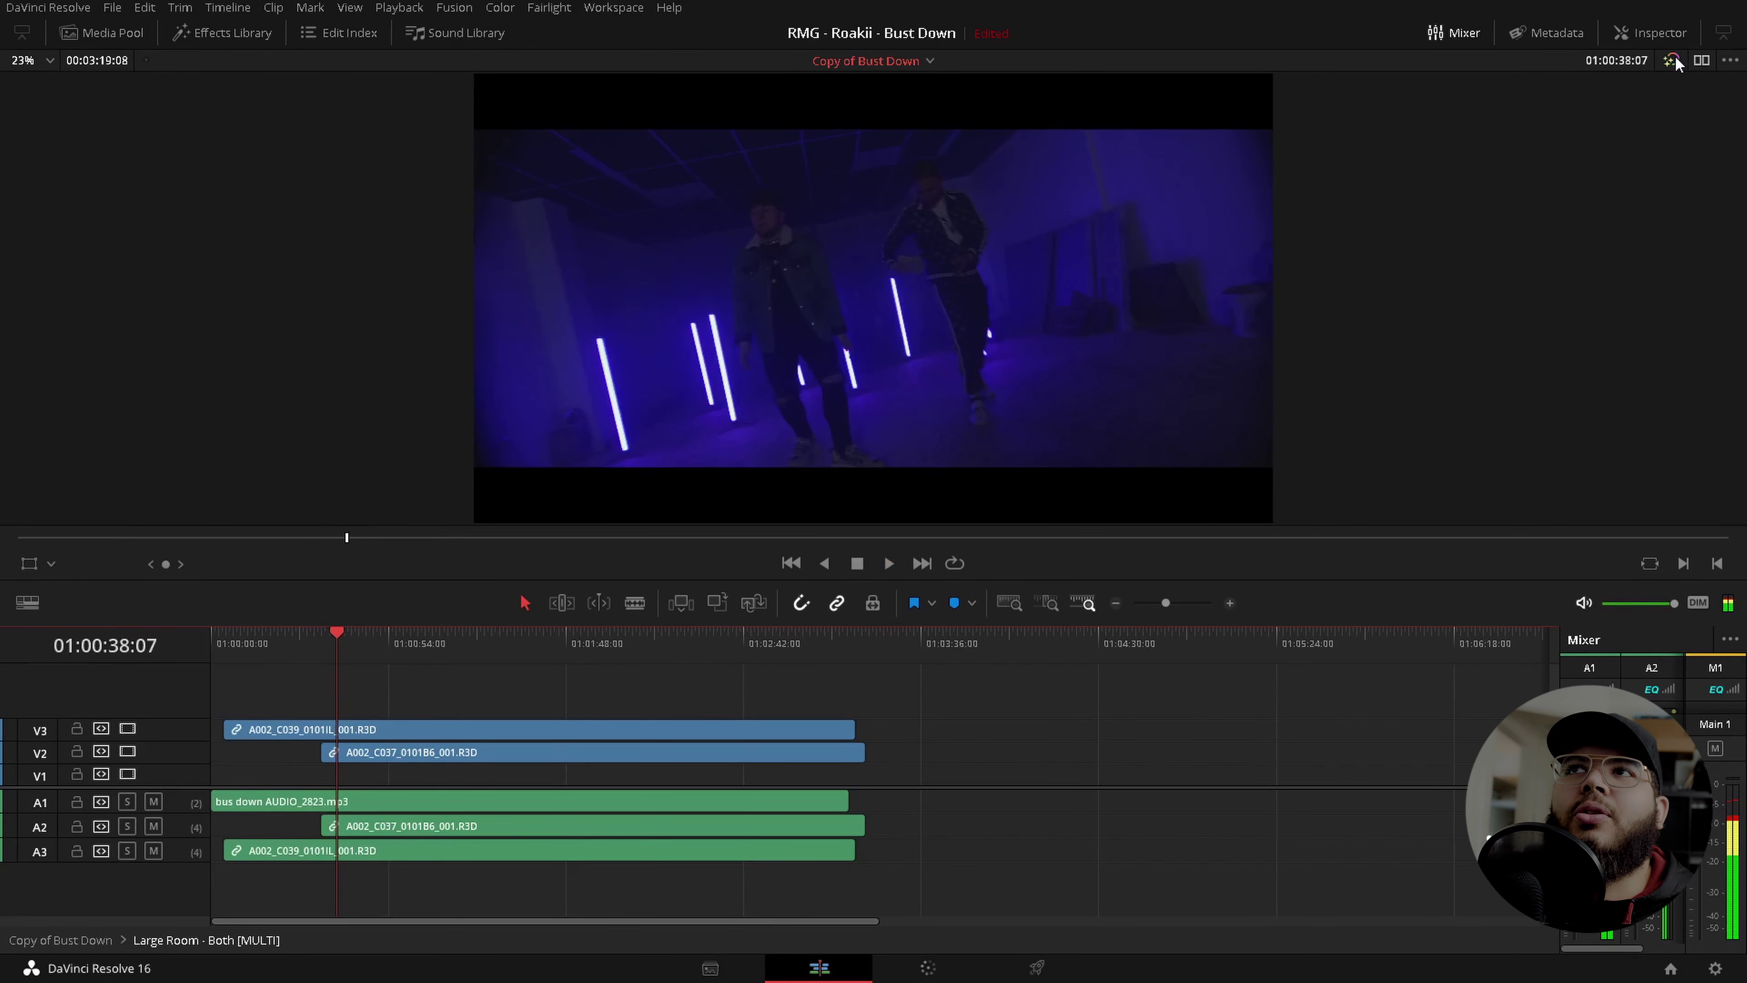
left_click(1673, 60)
key("space")
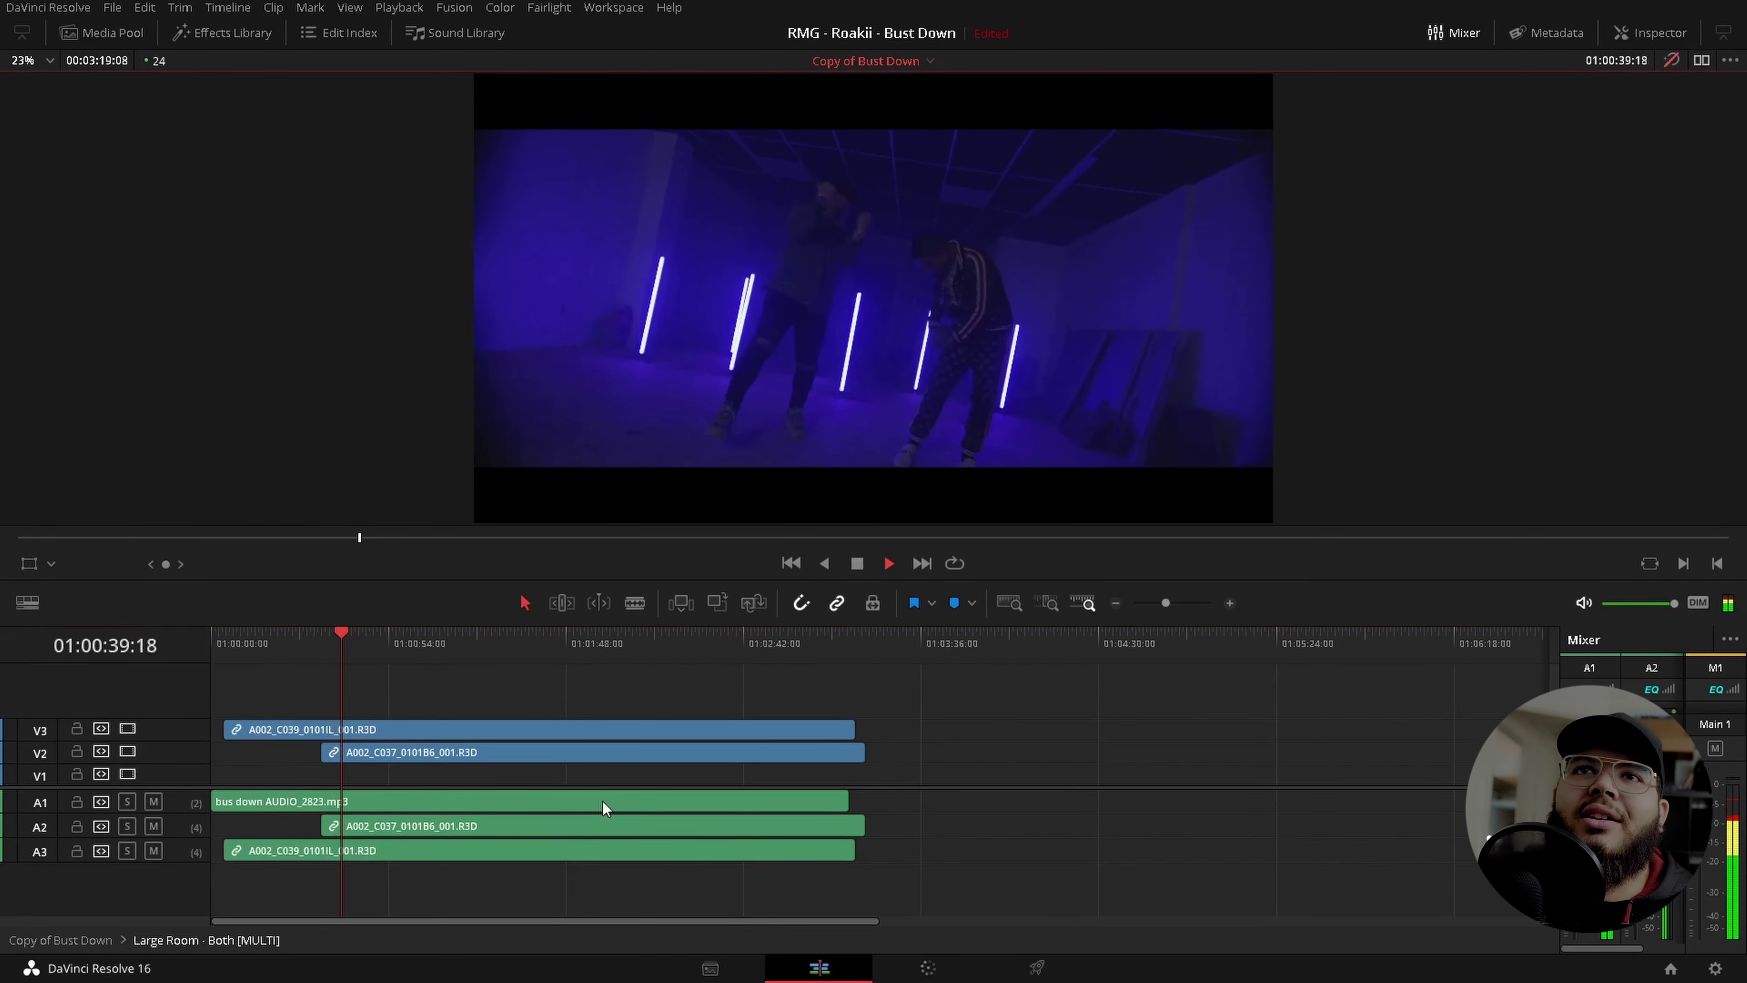
key("space")
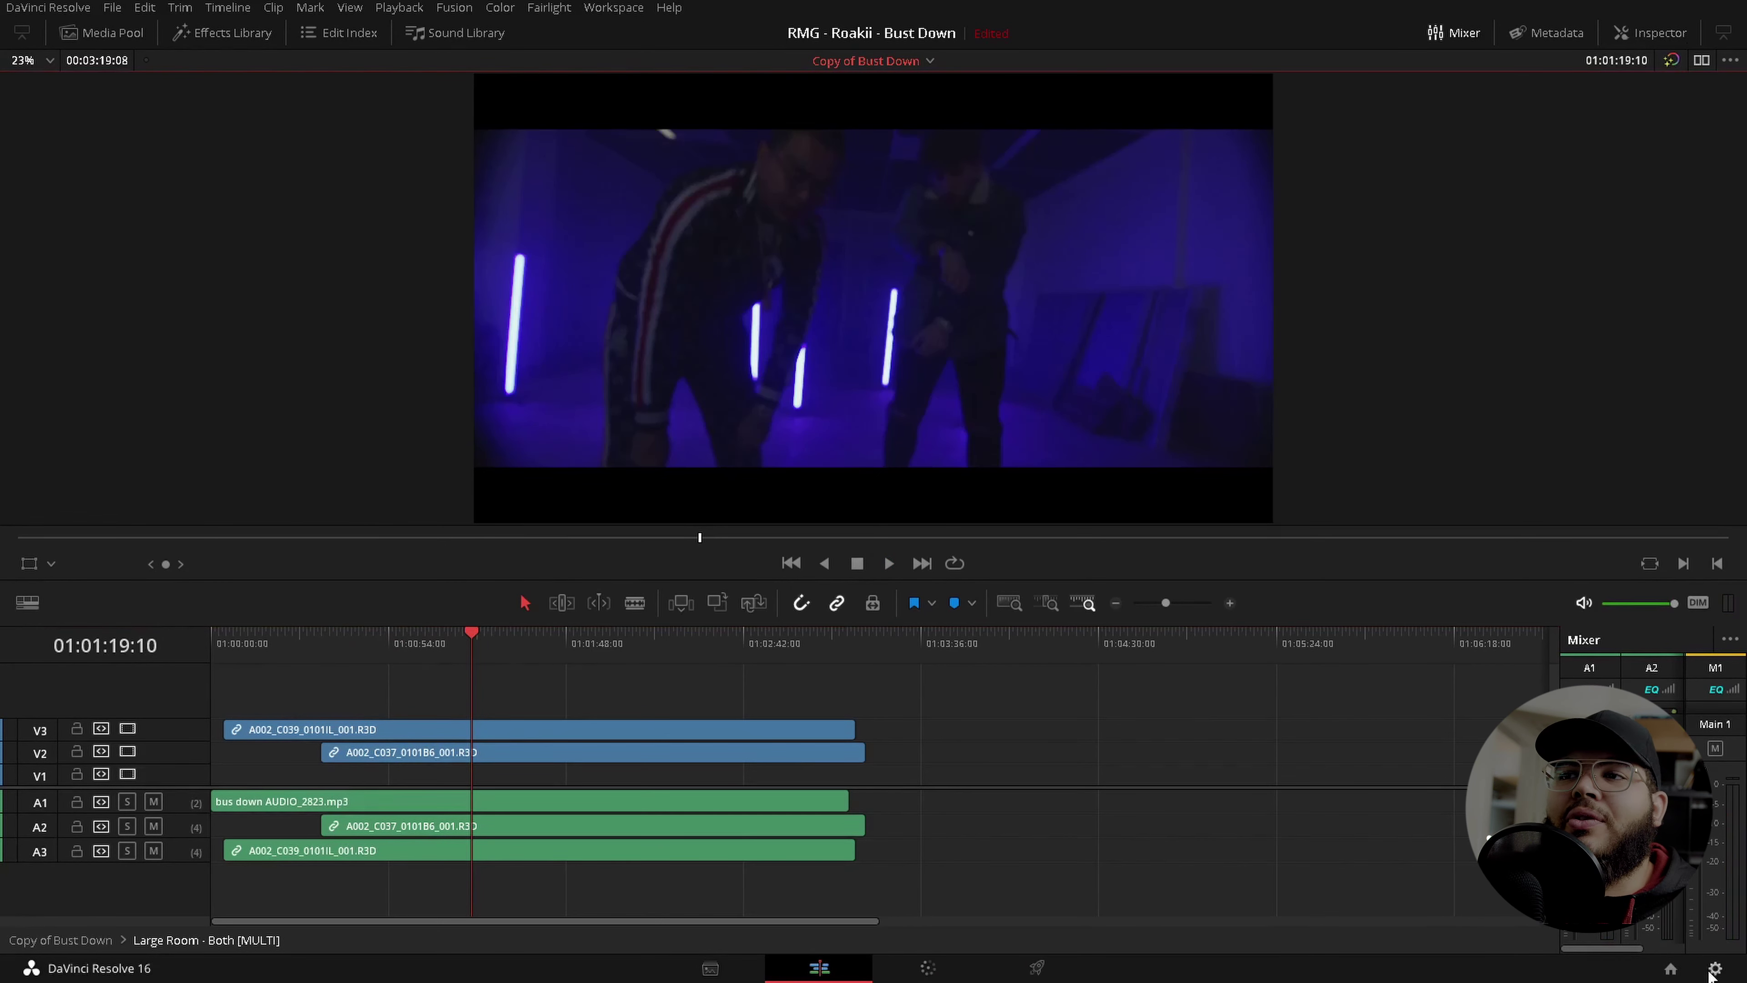
In Camera RAW, try Quarter and One-Eighth Res. Good, keep 16-bit depth, and settle on Full Res. Premium.
left_click(1715, 968)
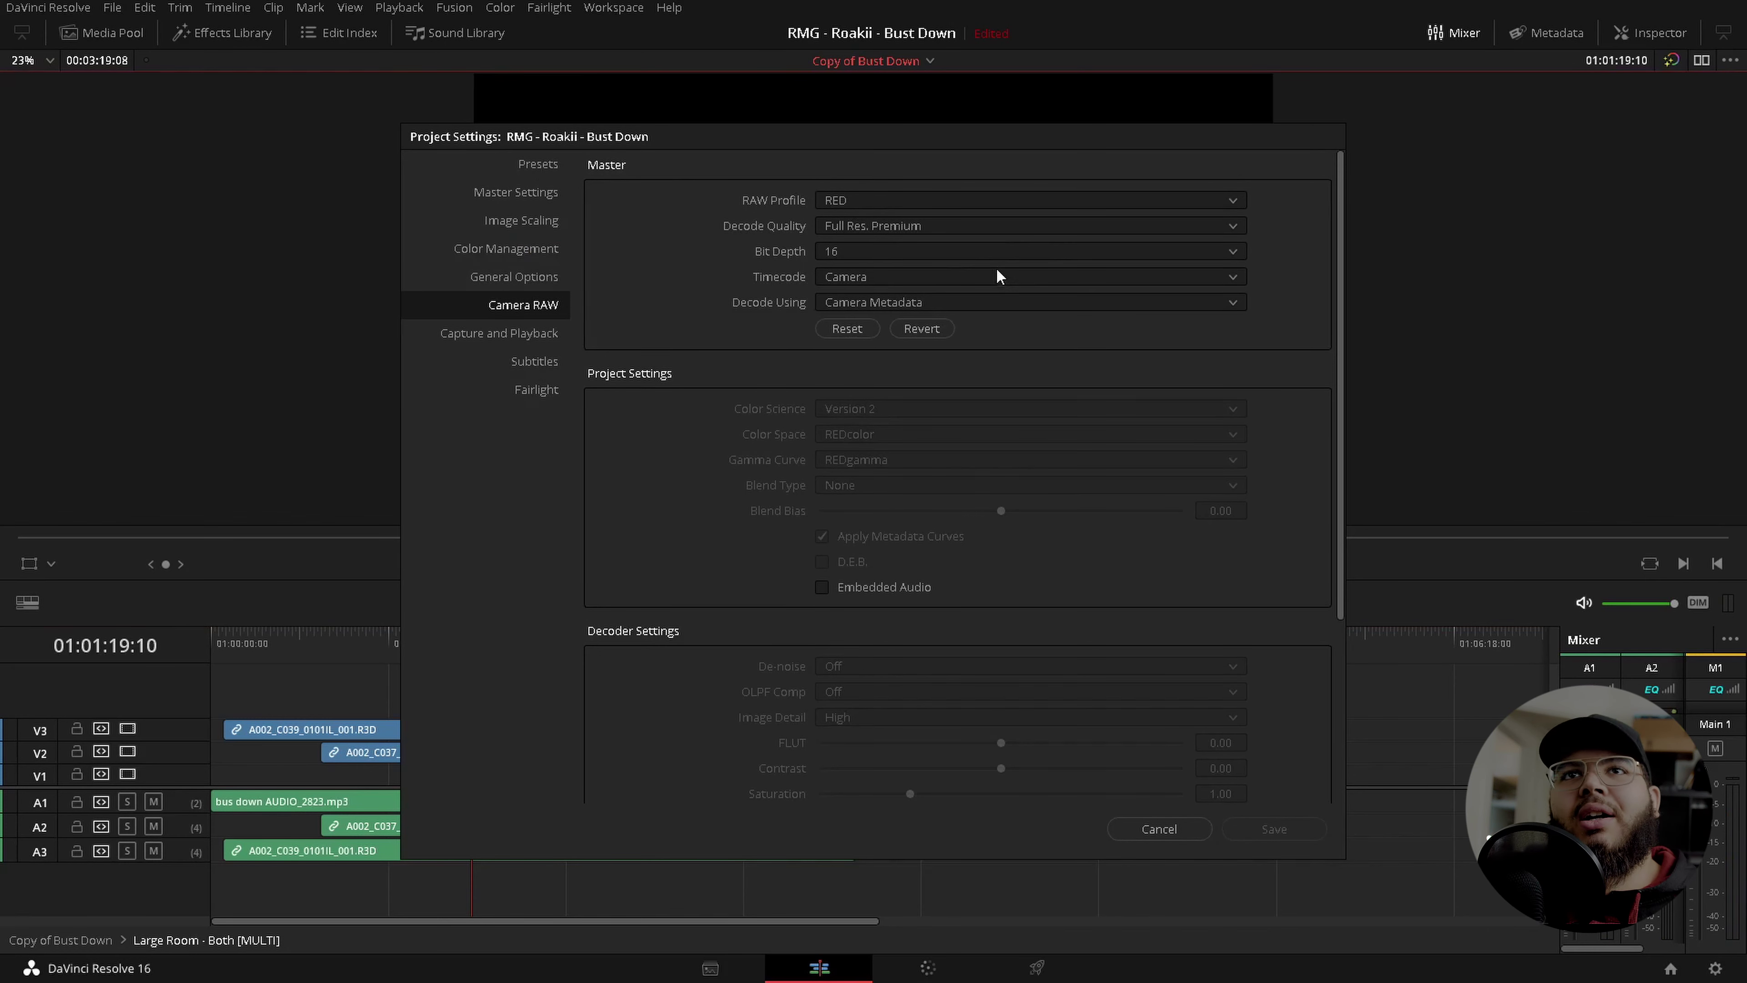
left_click(892, 232)
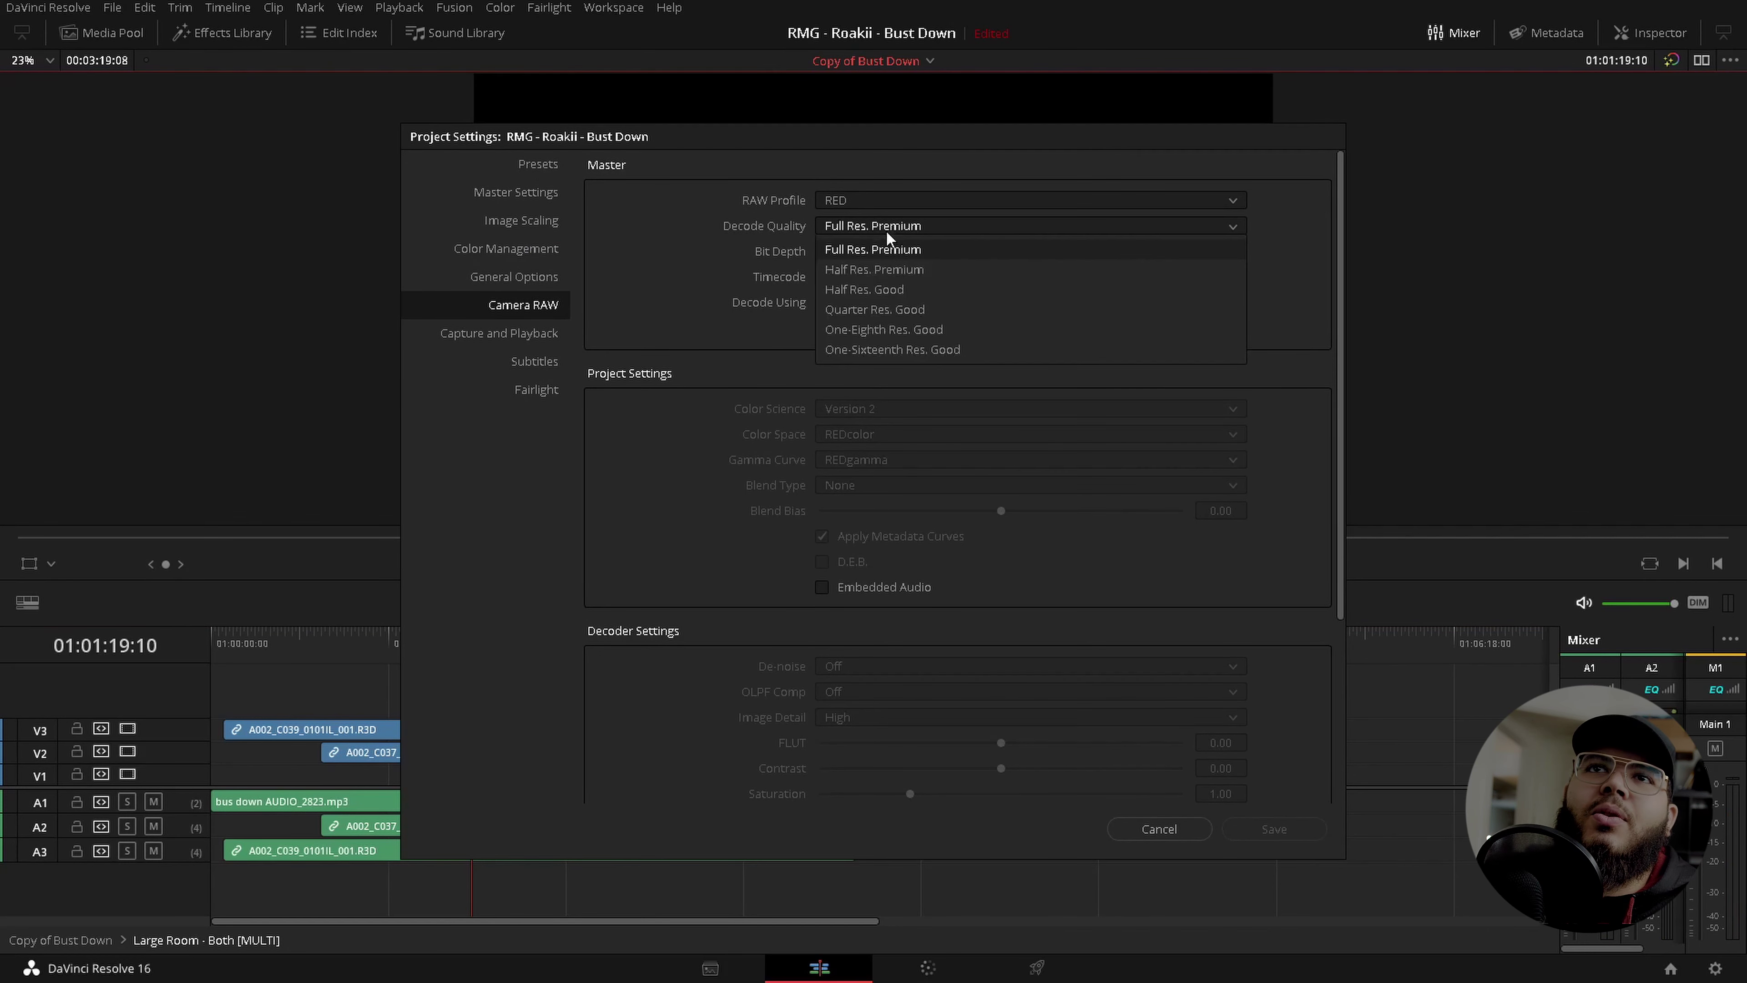
left_click(926, 319)
left_click(898, 227)
left_click(951, 329)
left_click(915, 253)
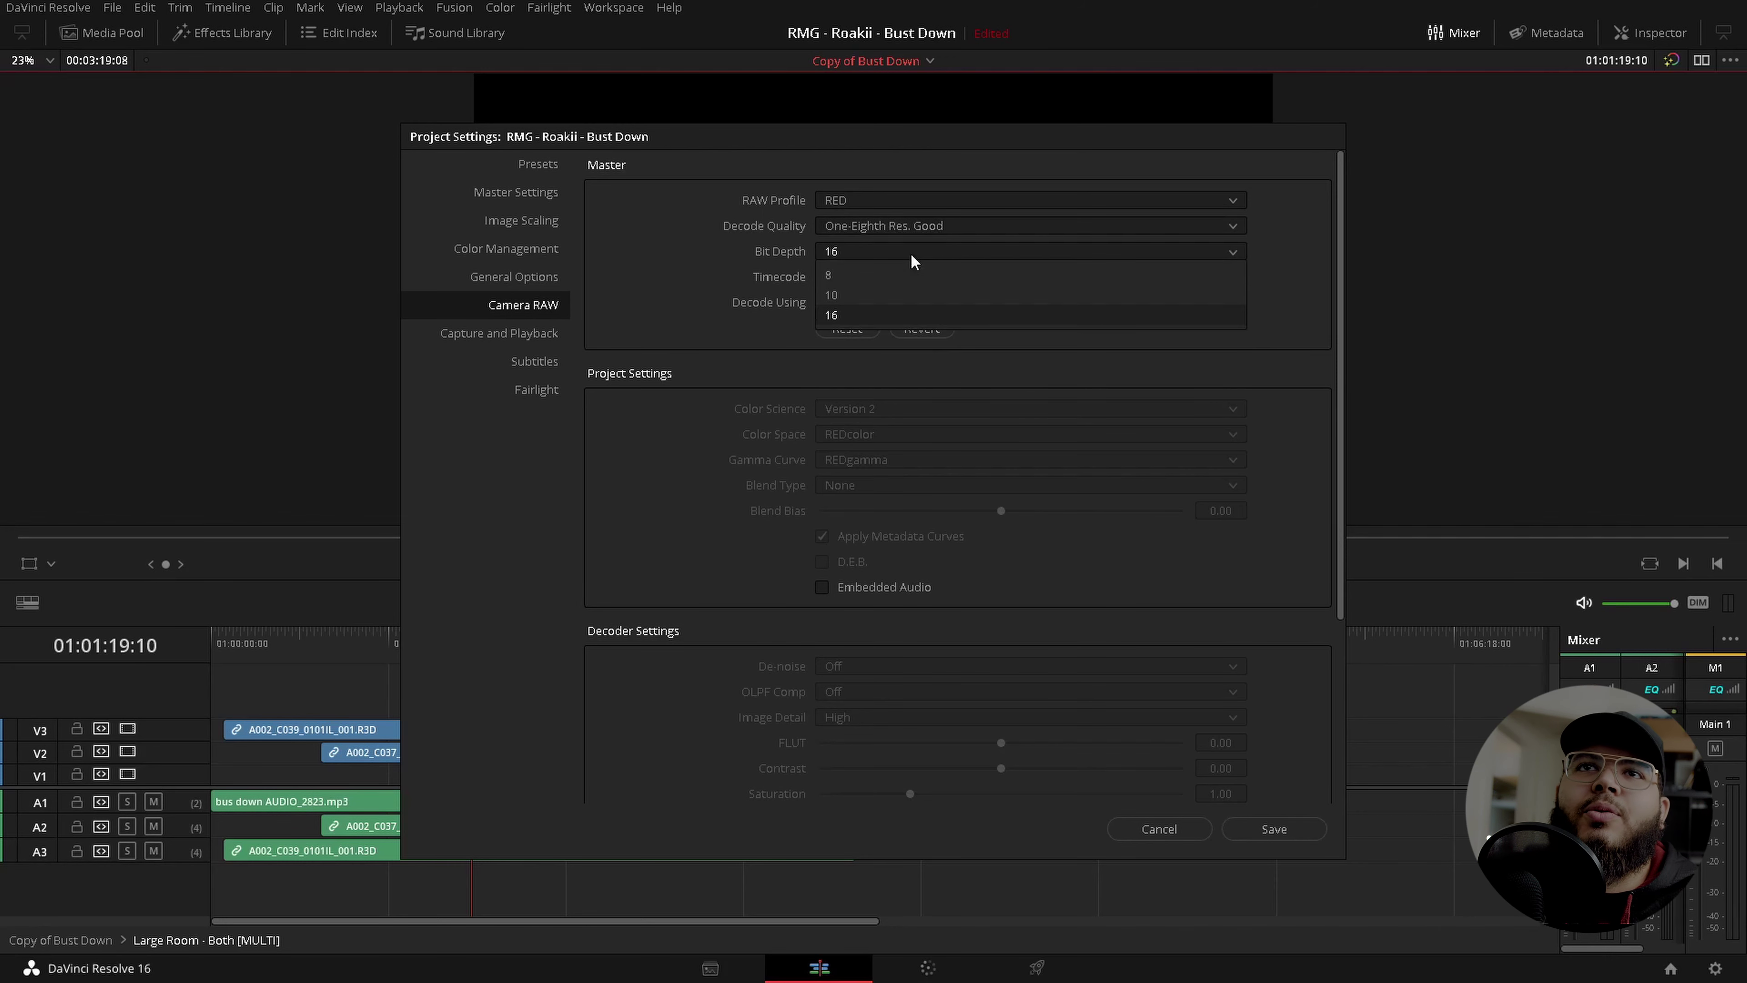
left_click(868, 237)
left_click(953, 231)
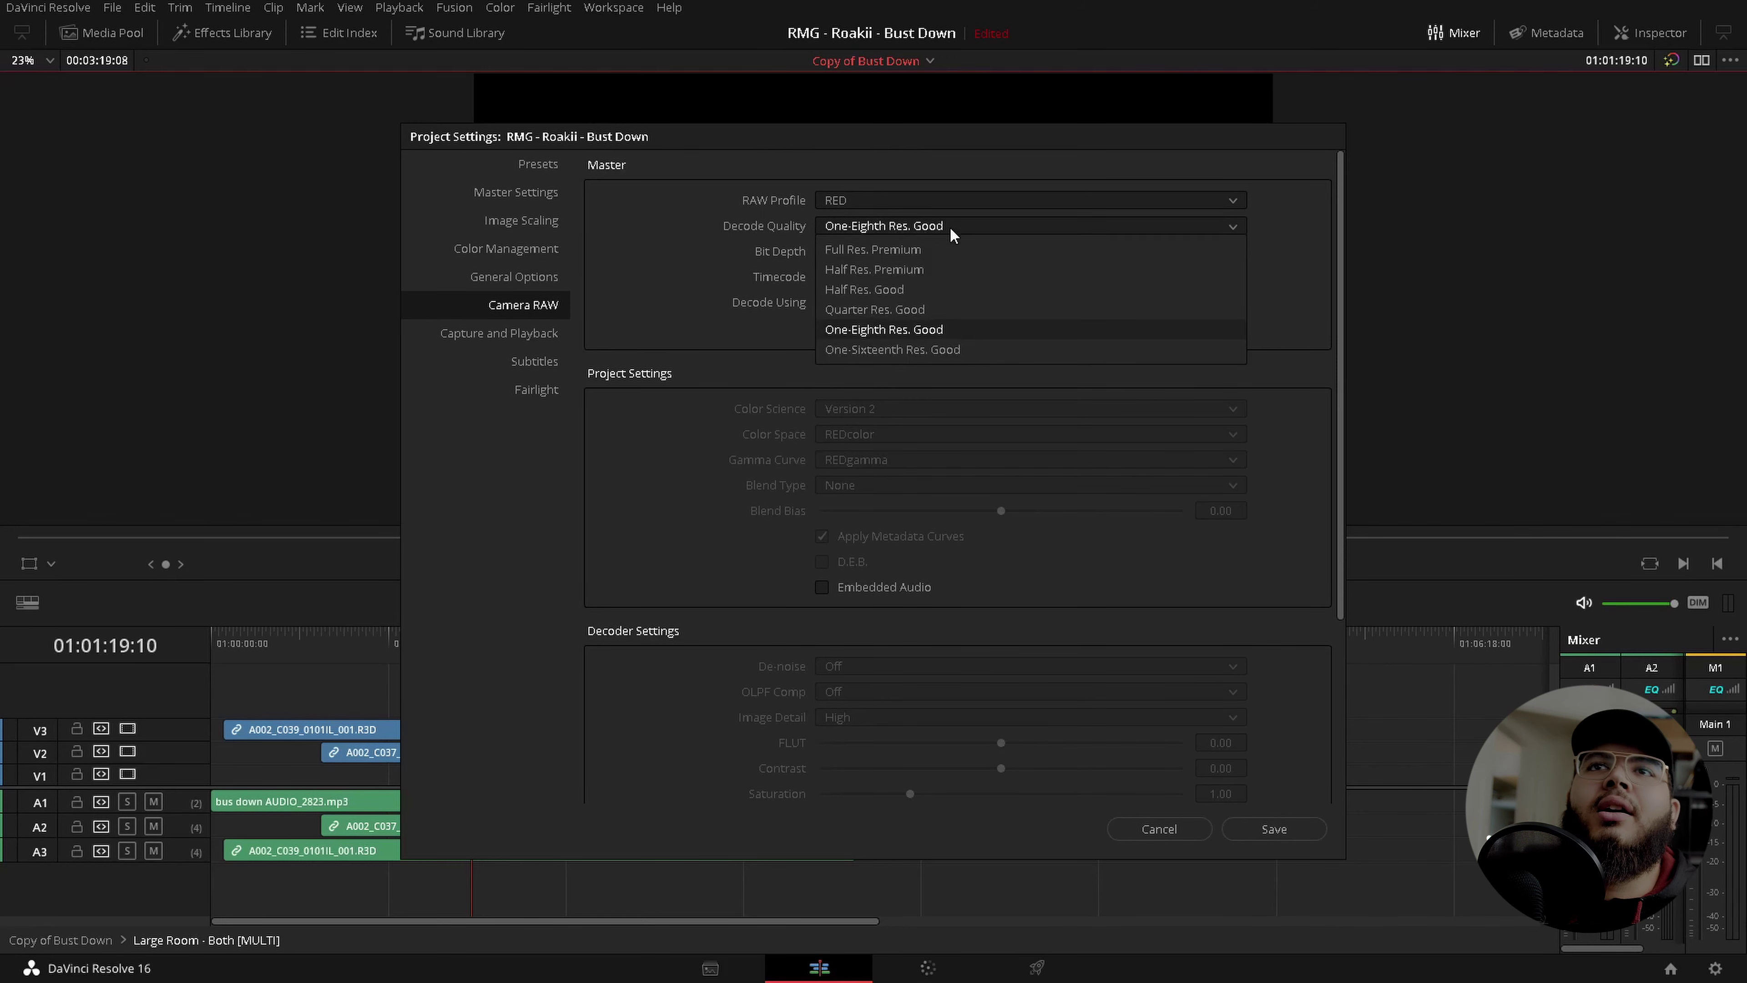
left_click(942, 249)
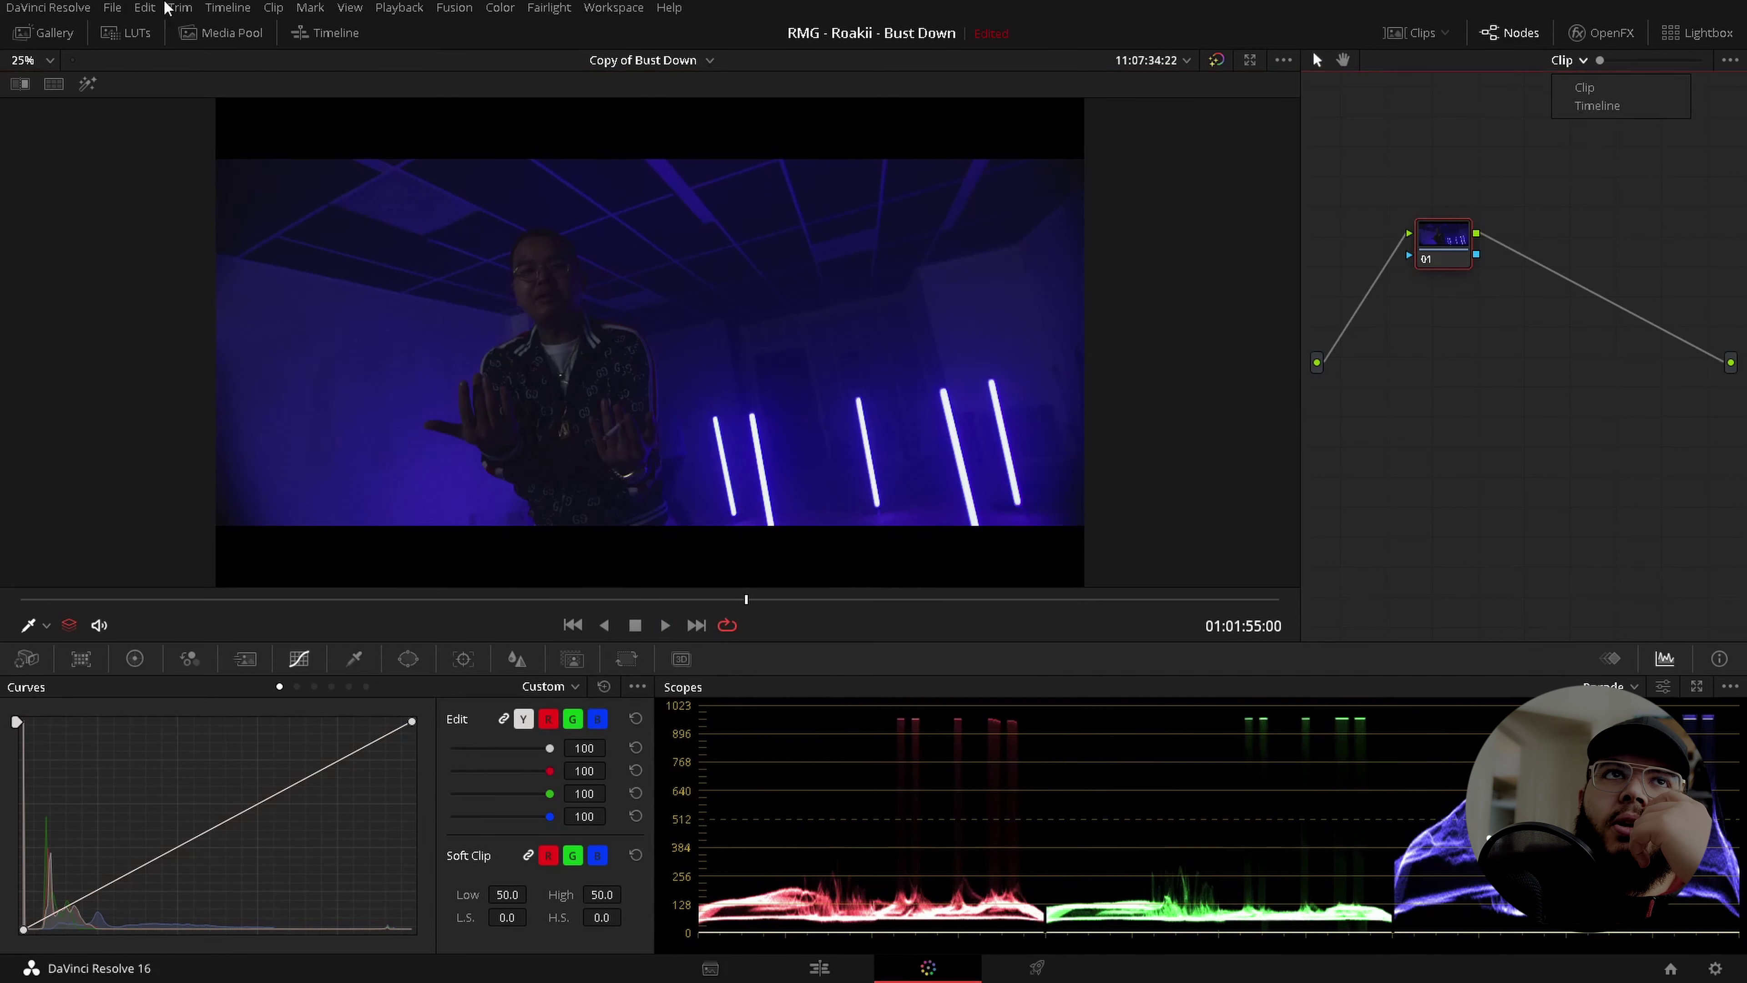
Confirm Use GPU for R3D is set to Decompression and Debayer in the Decode Options preferences.
left_click(68, 7)
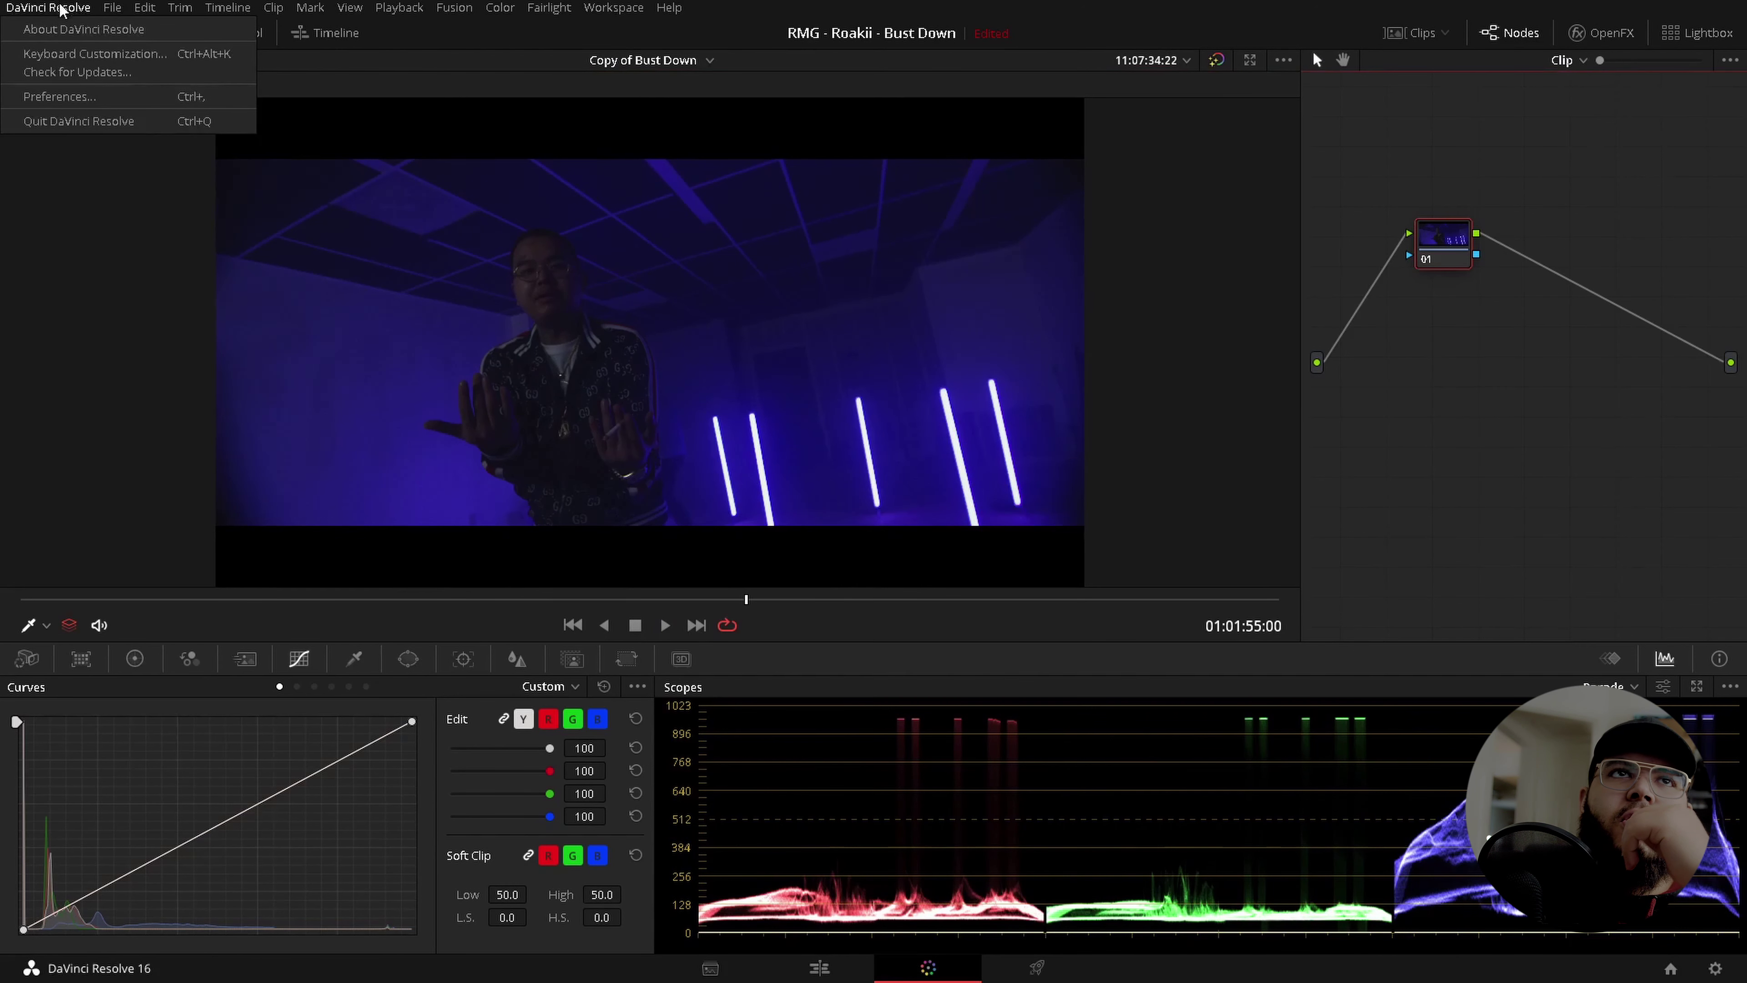
left_click(57, 97)
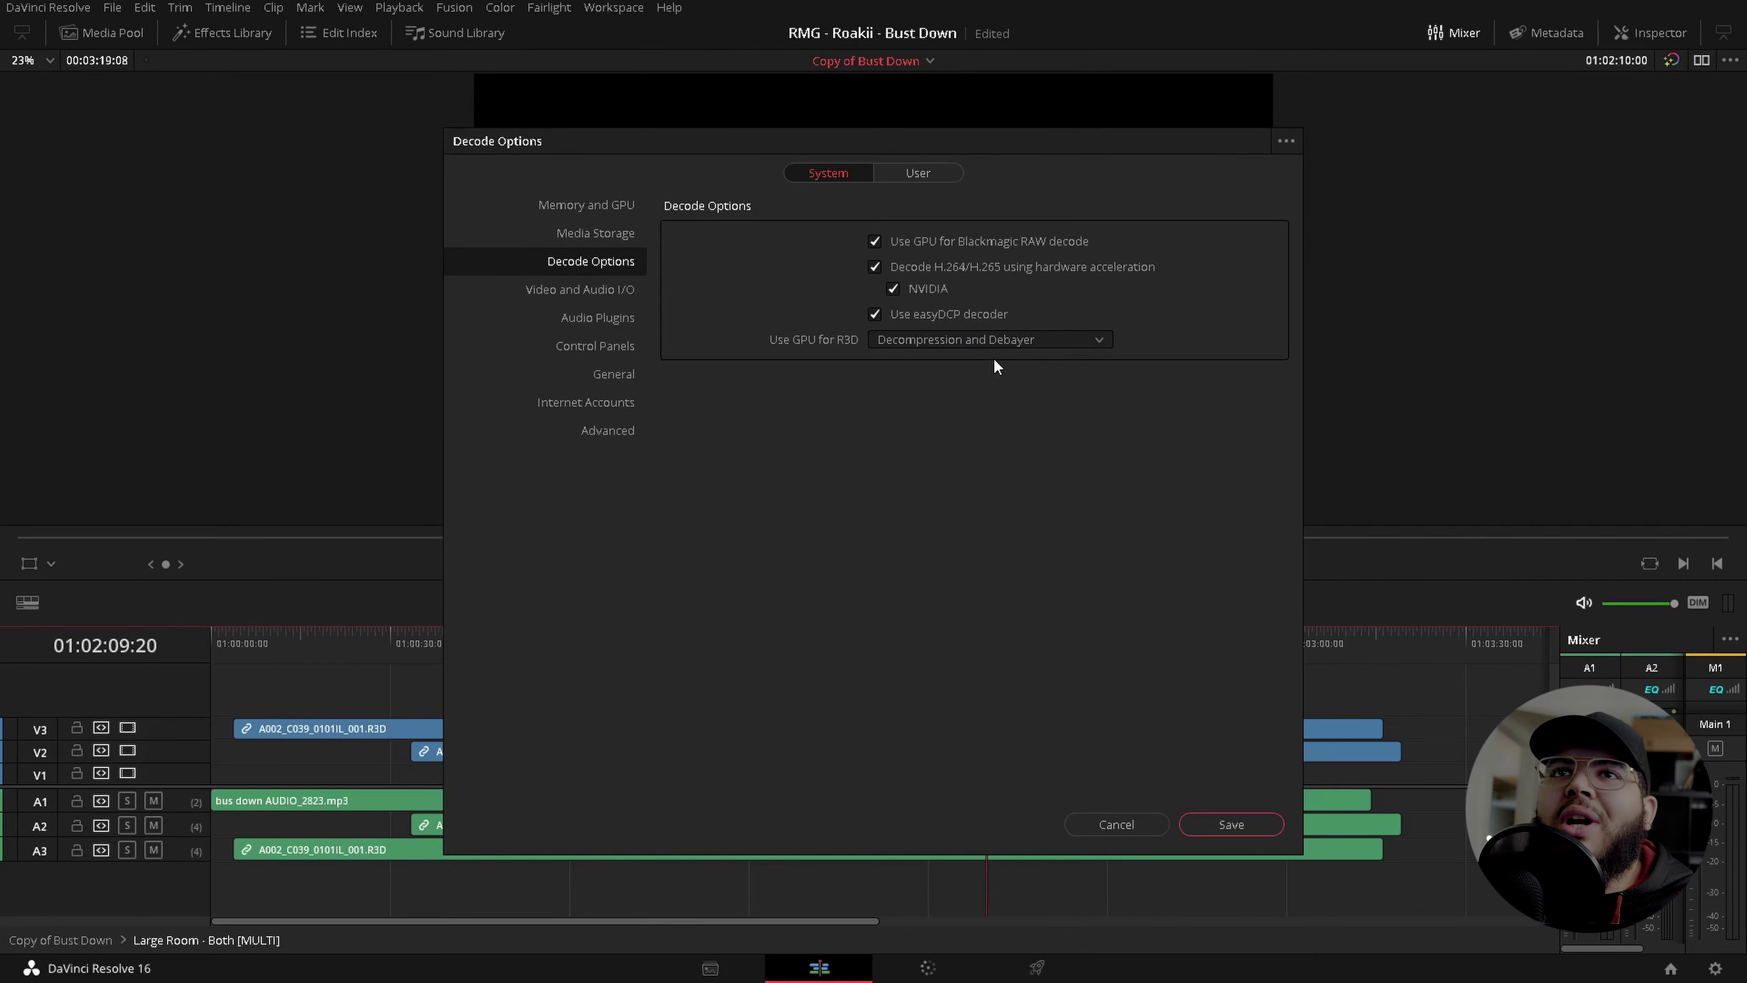
left_click(977, 340)
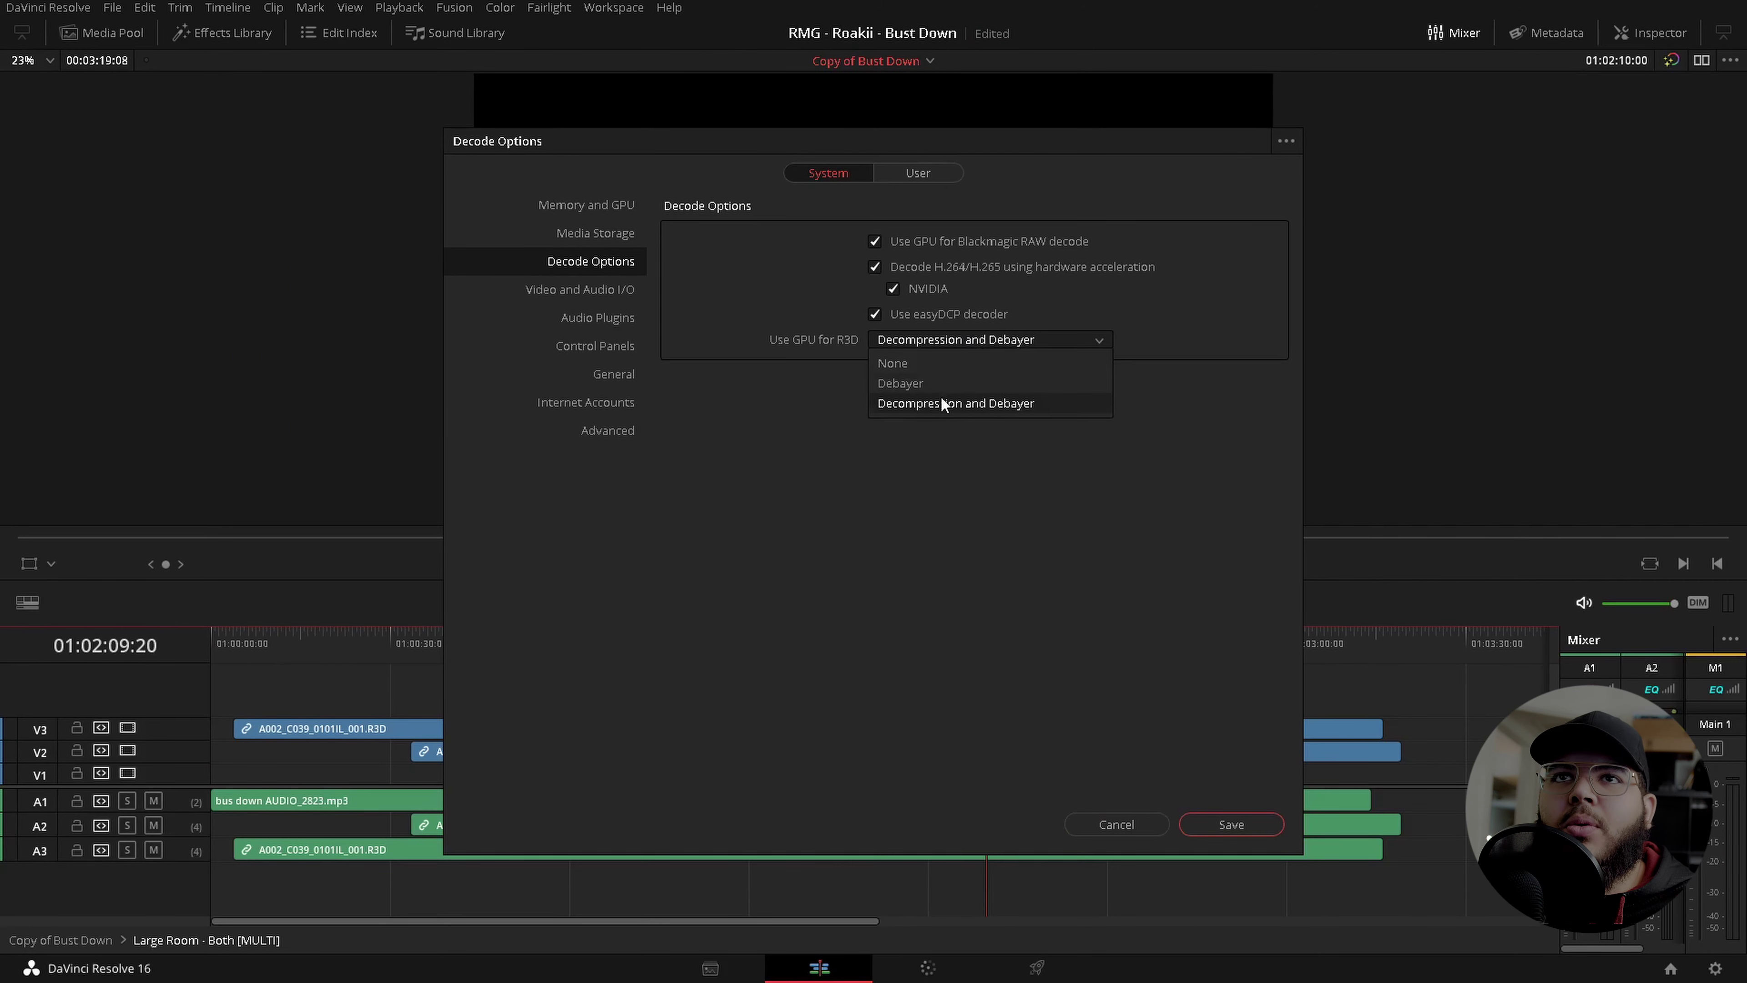
left_click(1122, 473)
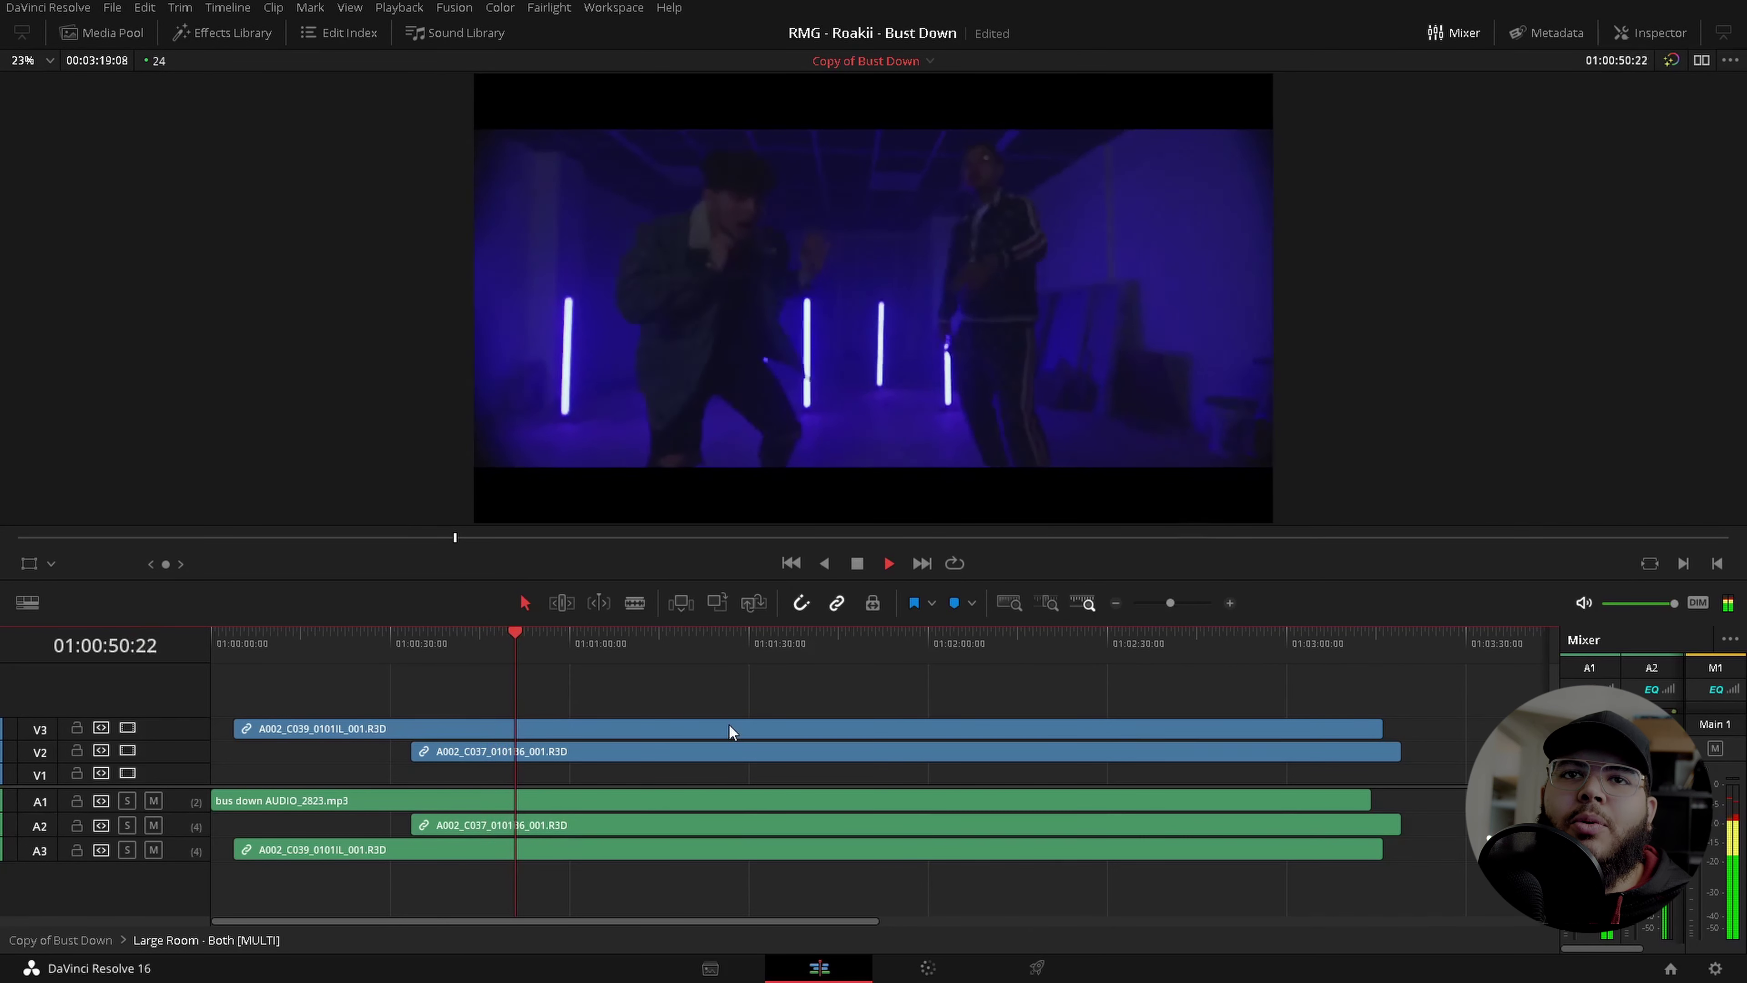
Toggle the top V3 R3D clip off and on twice during playback, then stop and open Project Settings.
left_click(729, 728)
key("d")
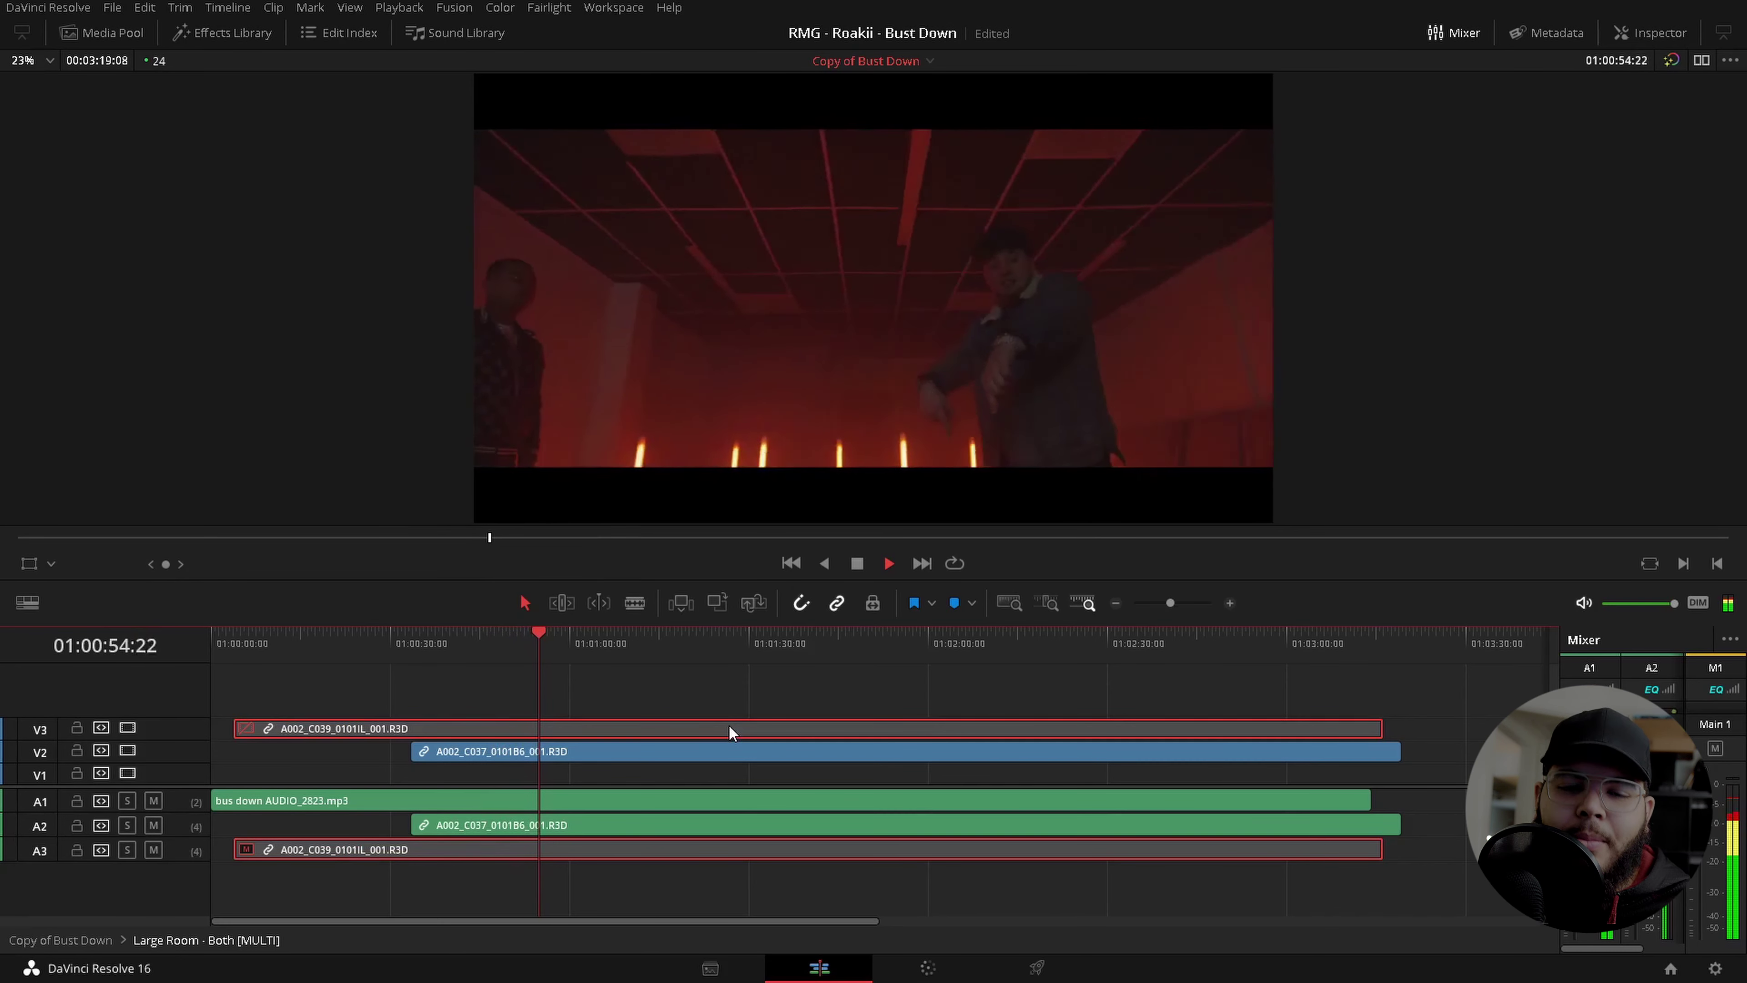
key("d")
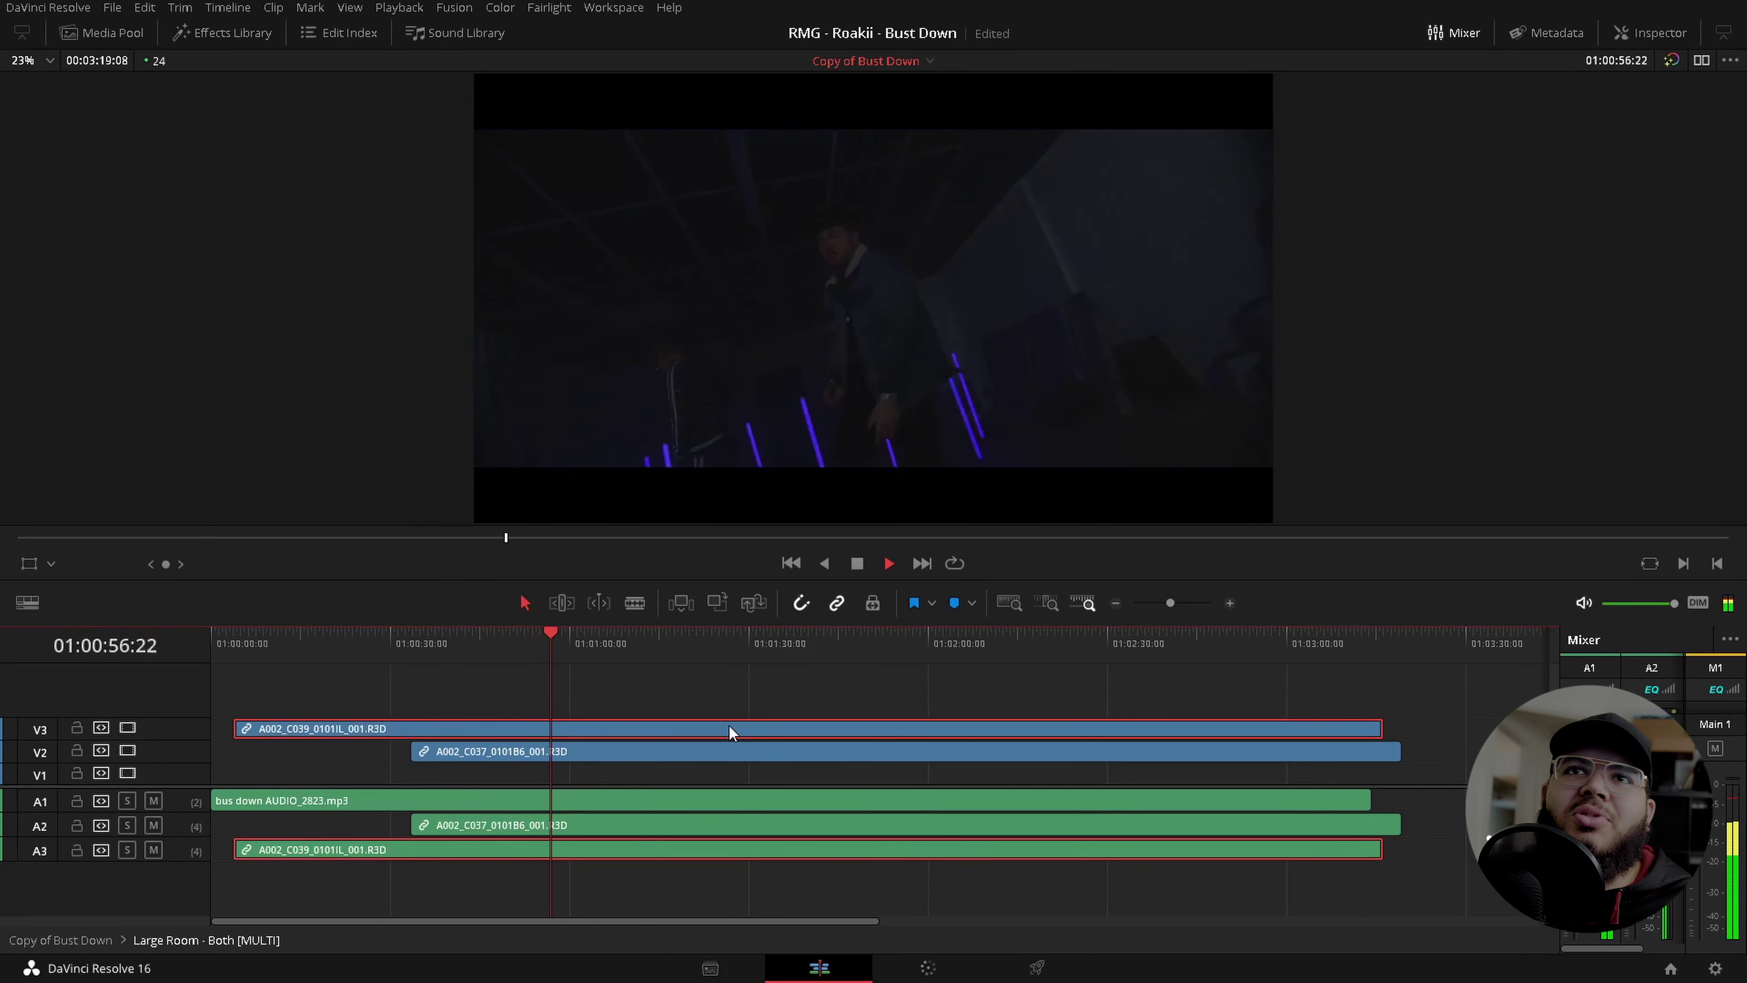
key("d")
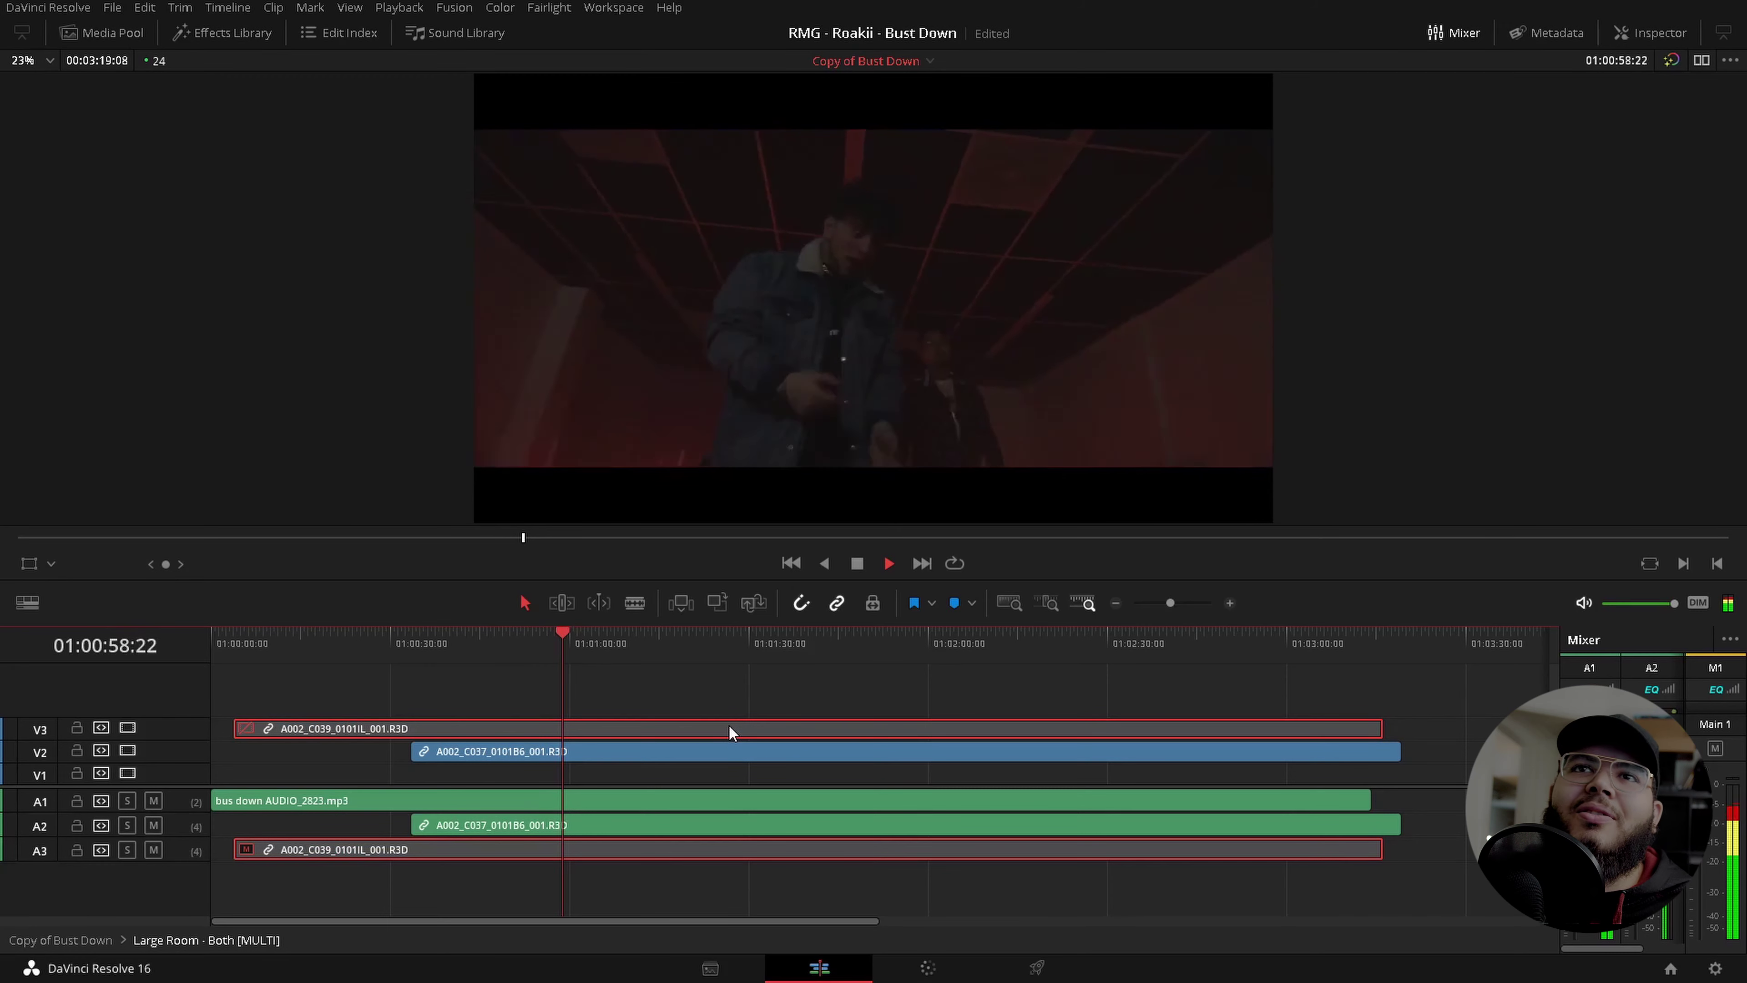
key("d")
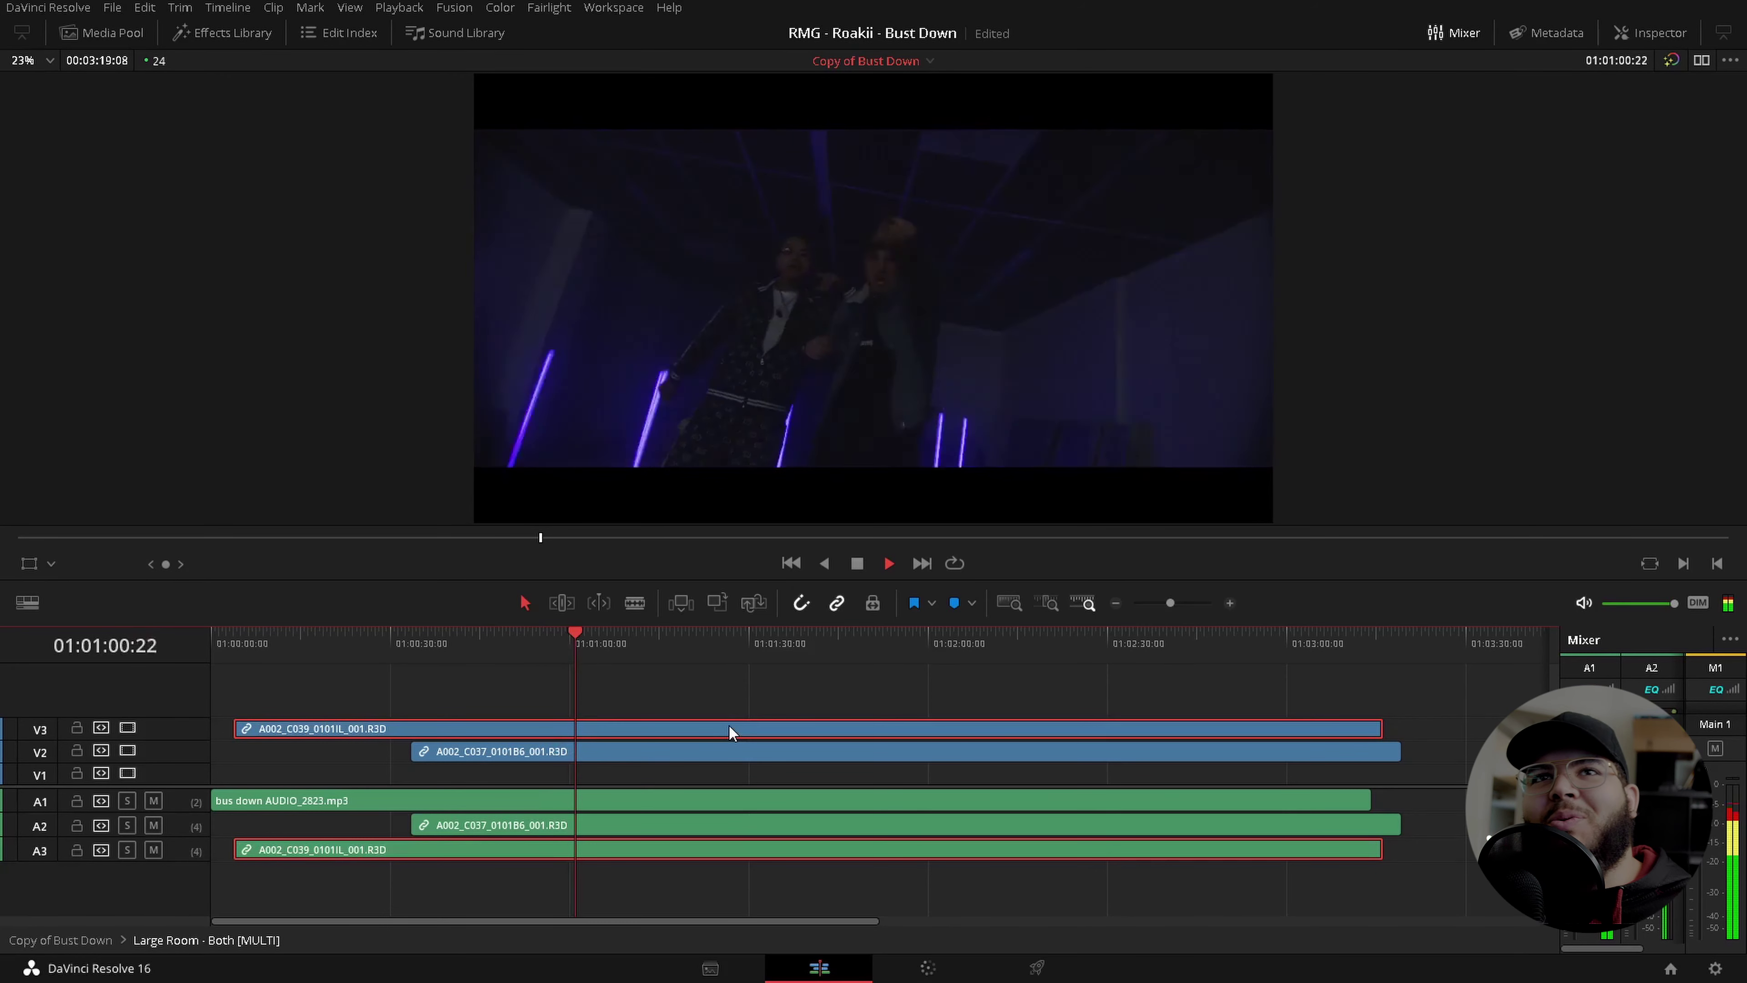
key("space")
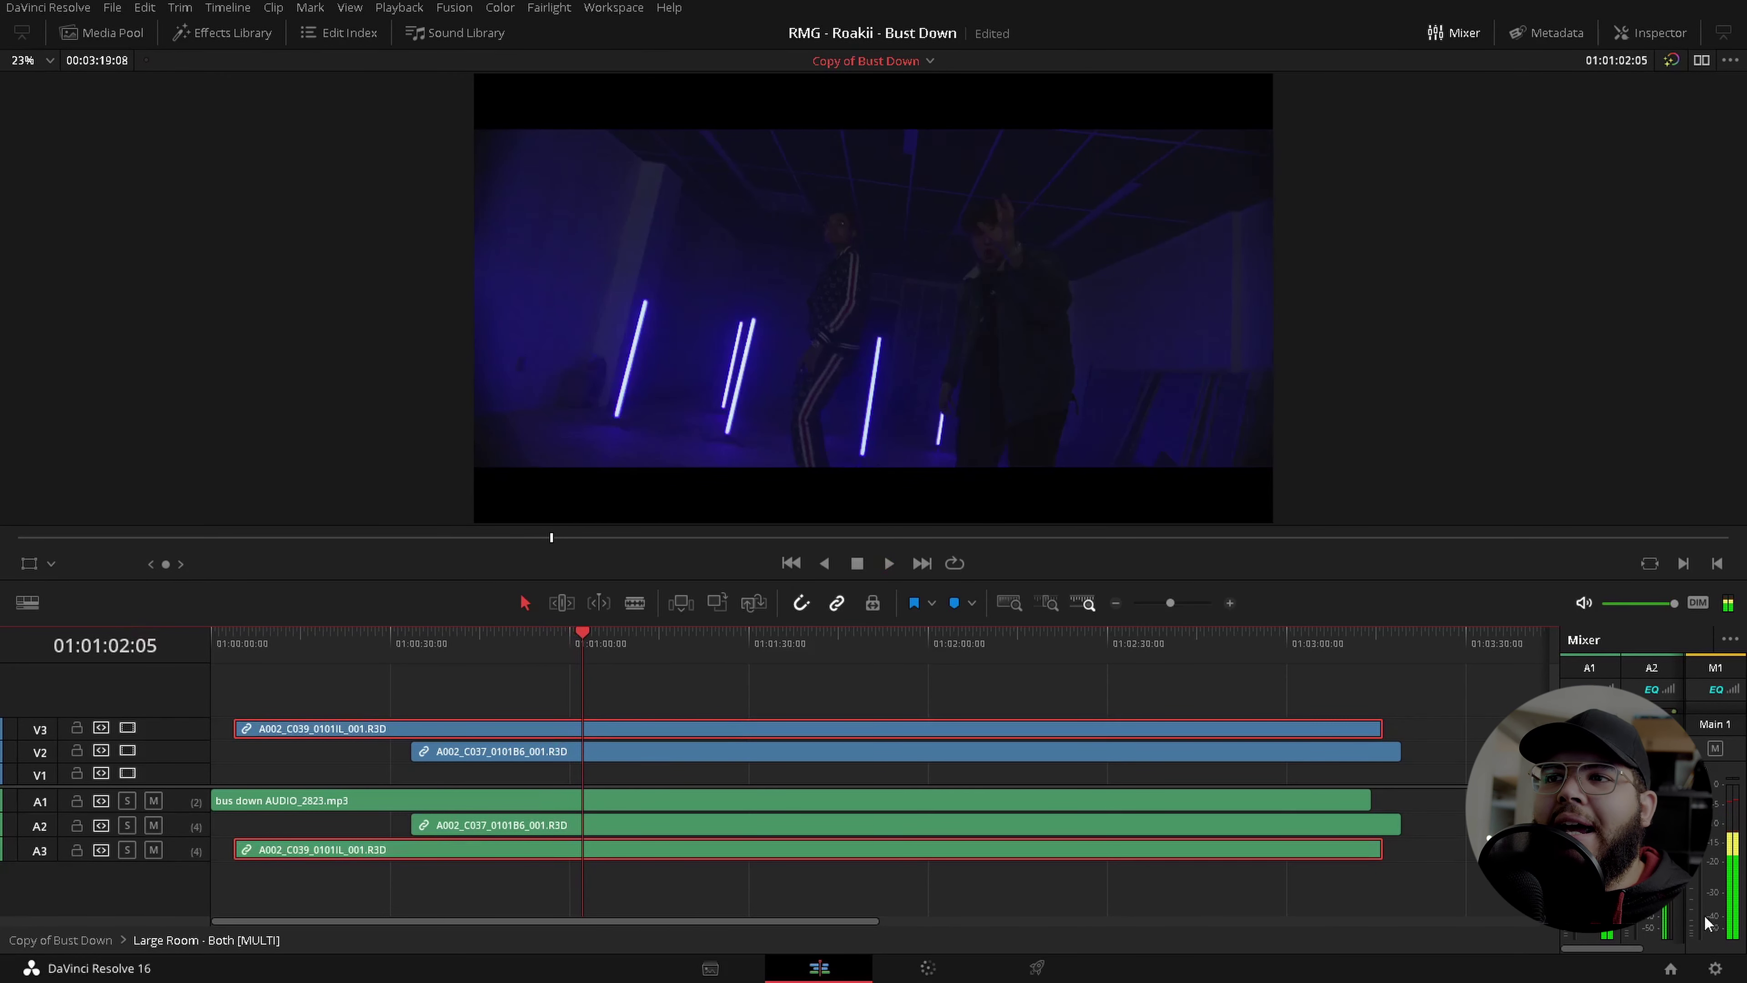
key("shift+9")
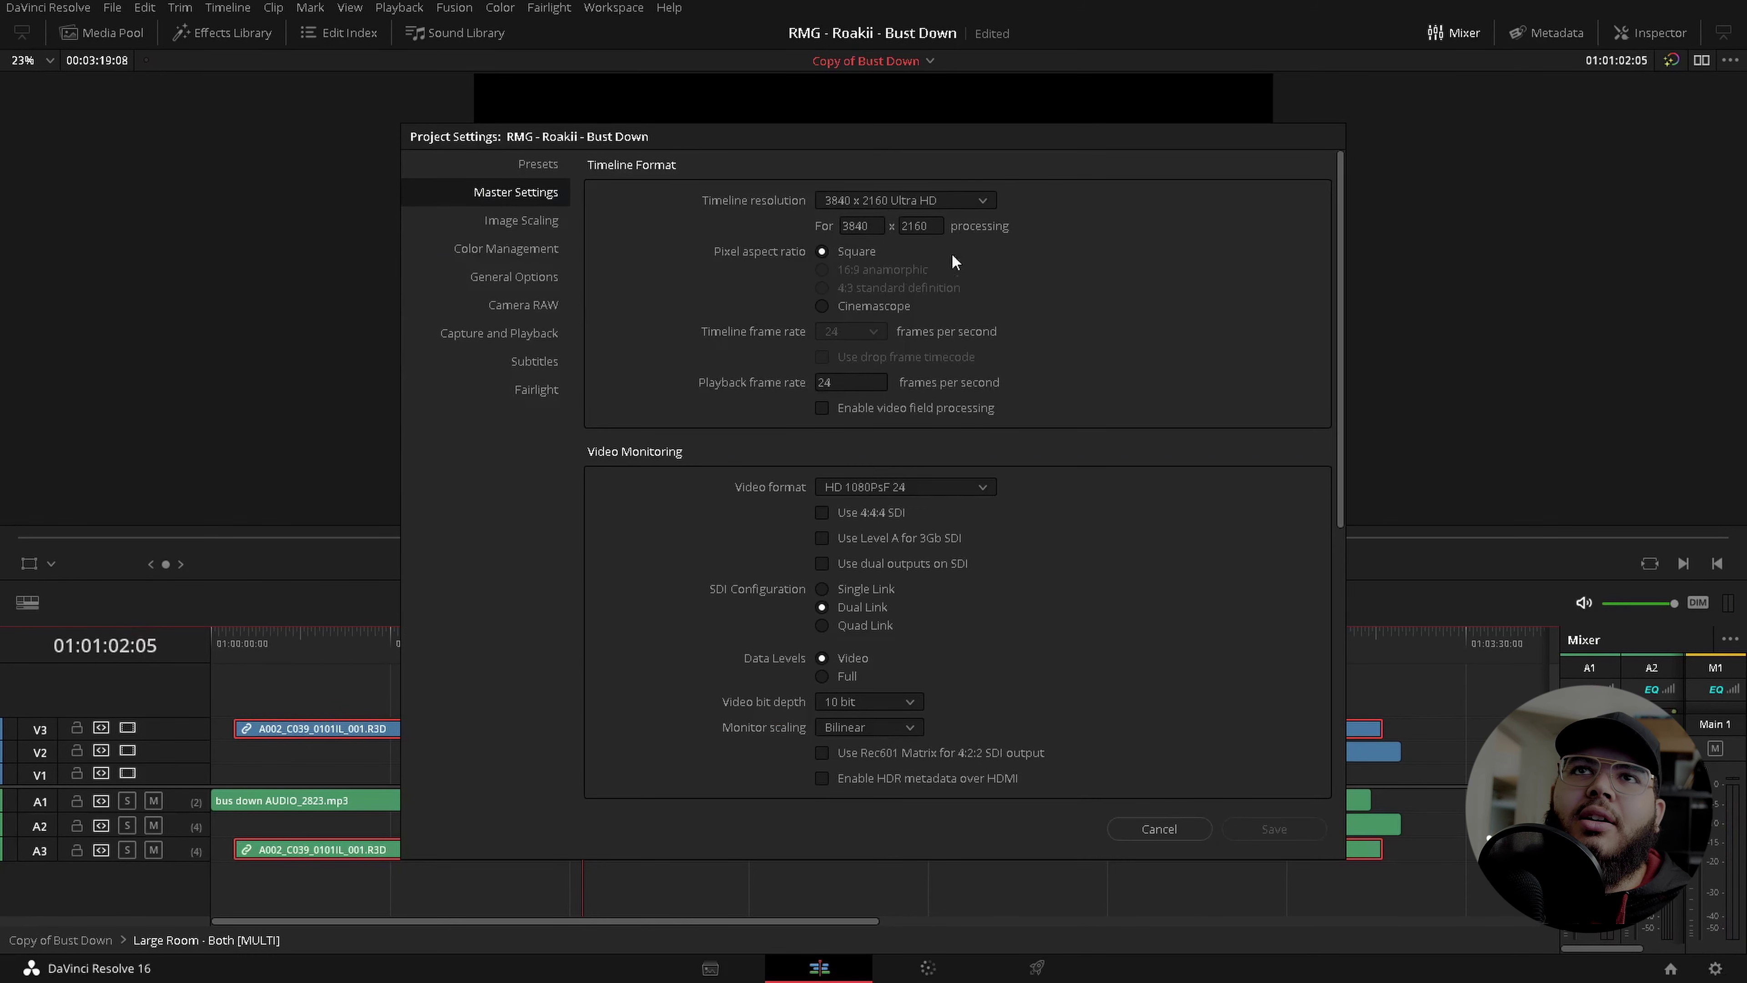
Set the Camera RAW profile to RED, check Full Res. Premium decode quality, and cancel Project Settings.
left_click(540, 313)
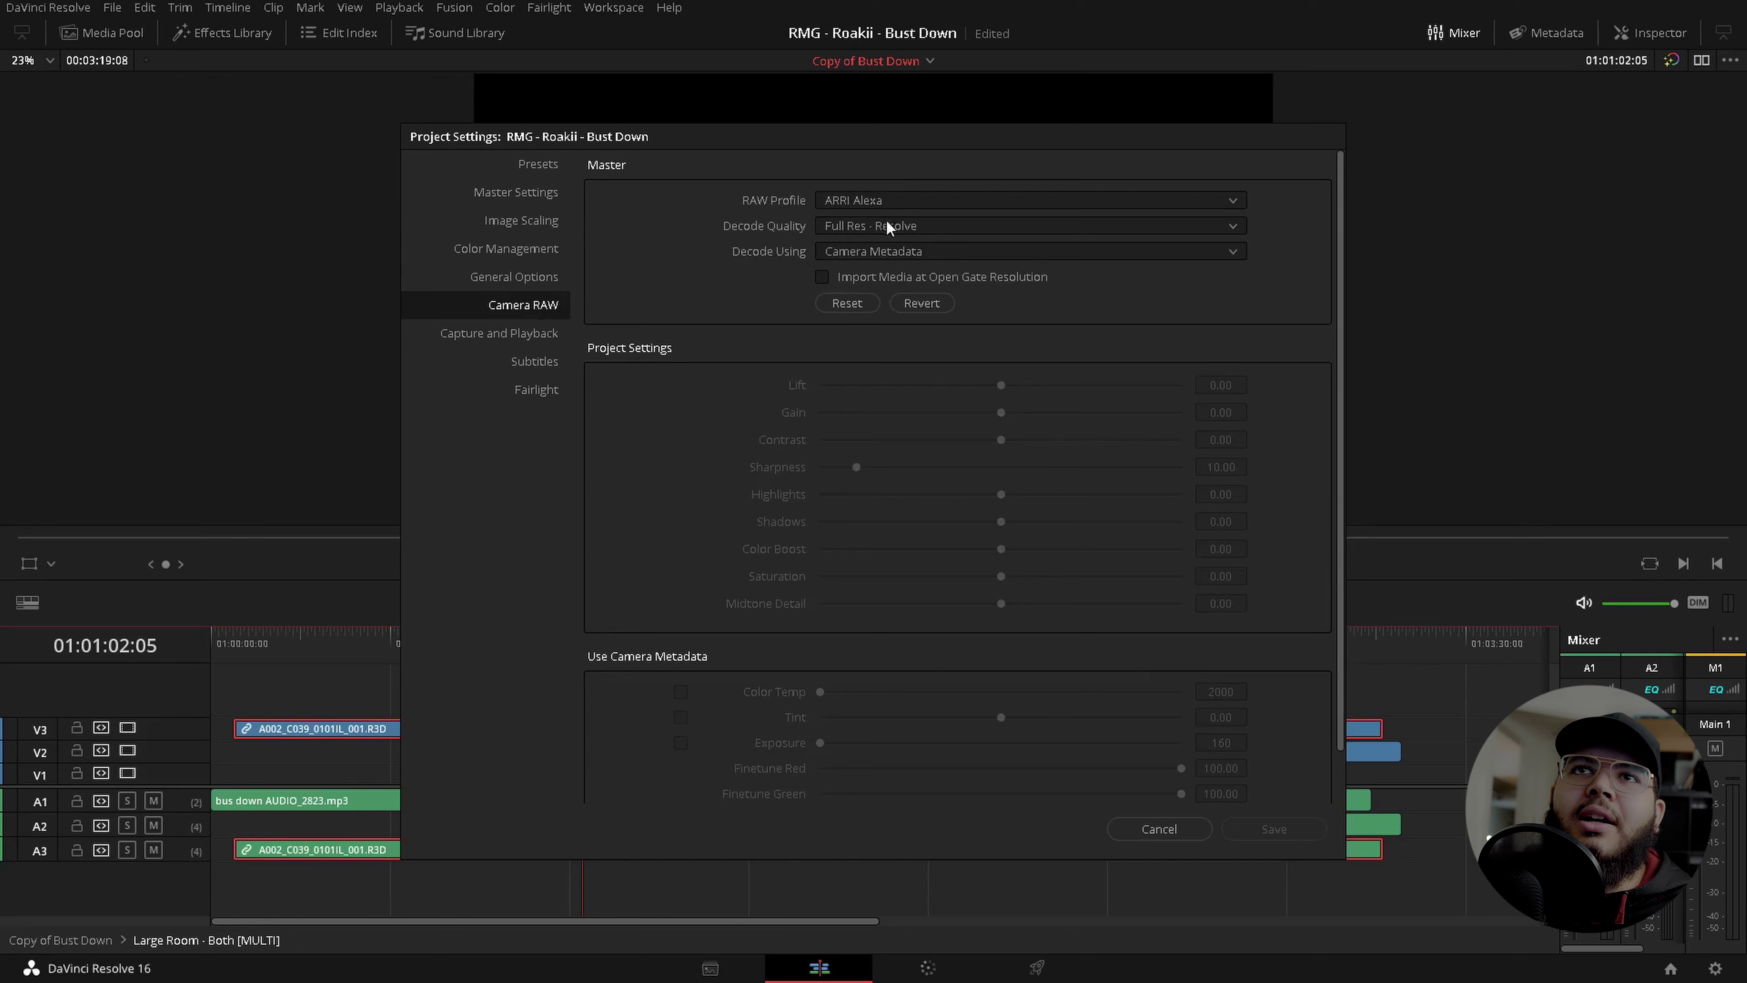
left_click(918, 201)
left_click(853, 326)
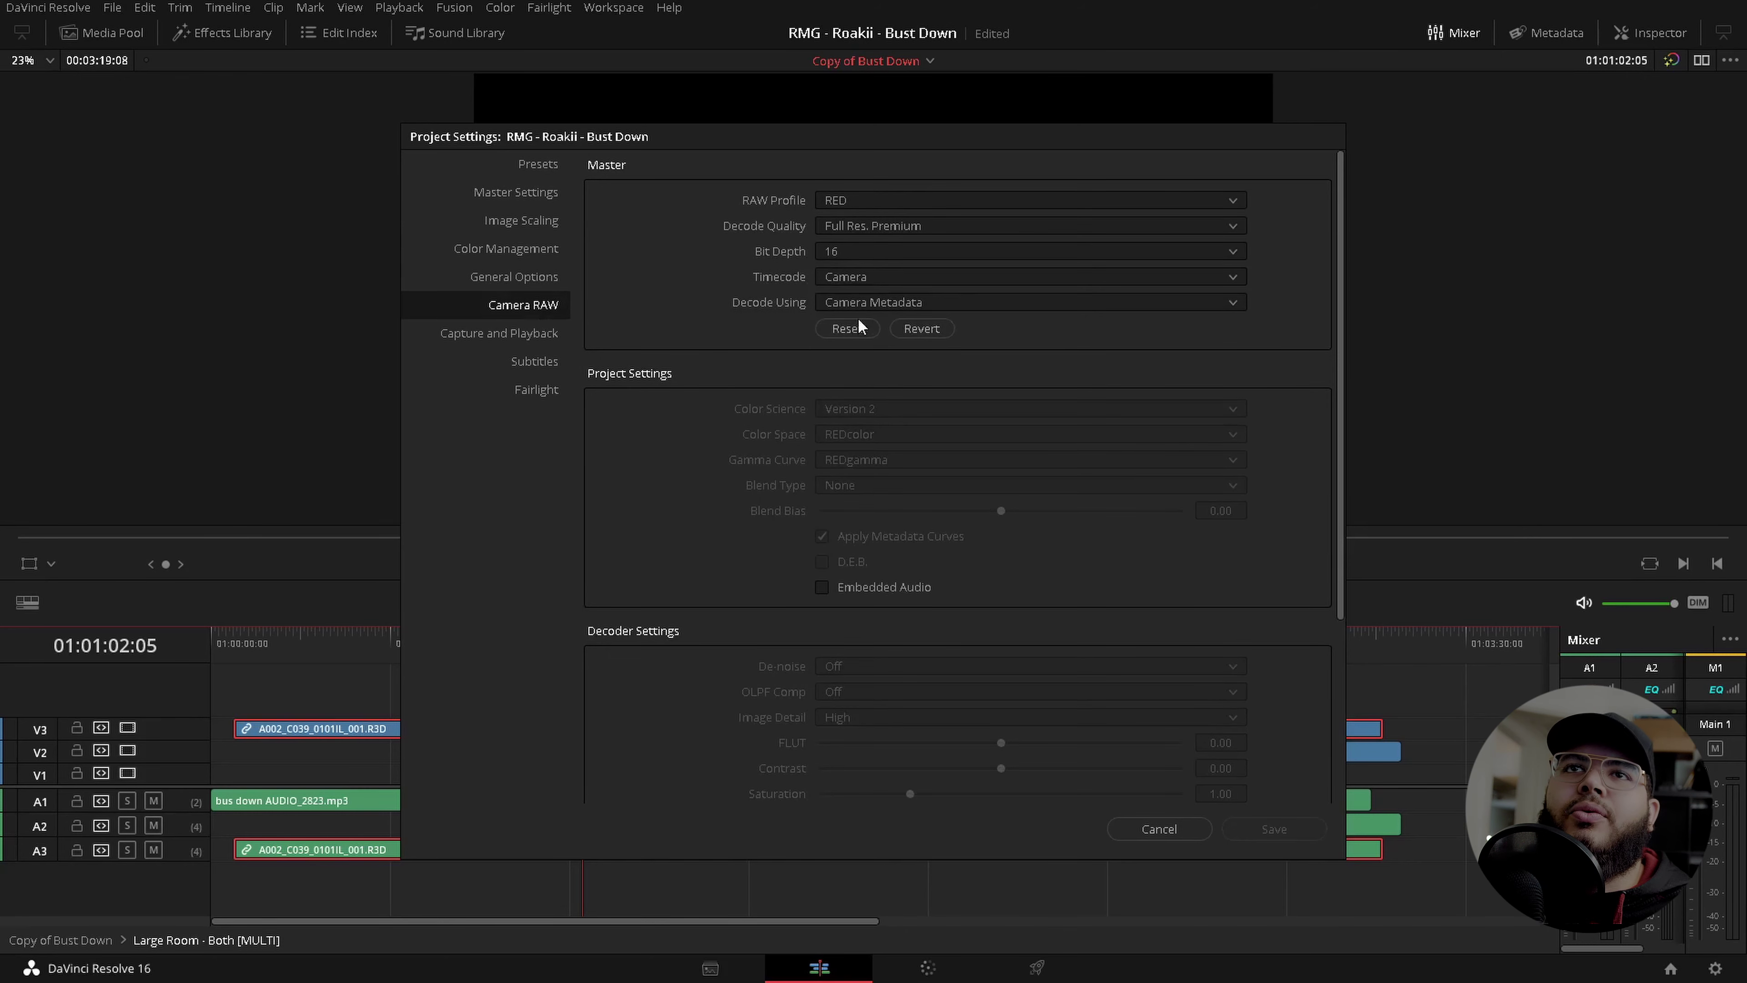
left_click(1197, 829)
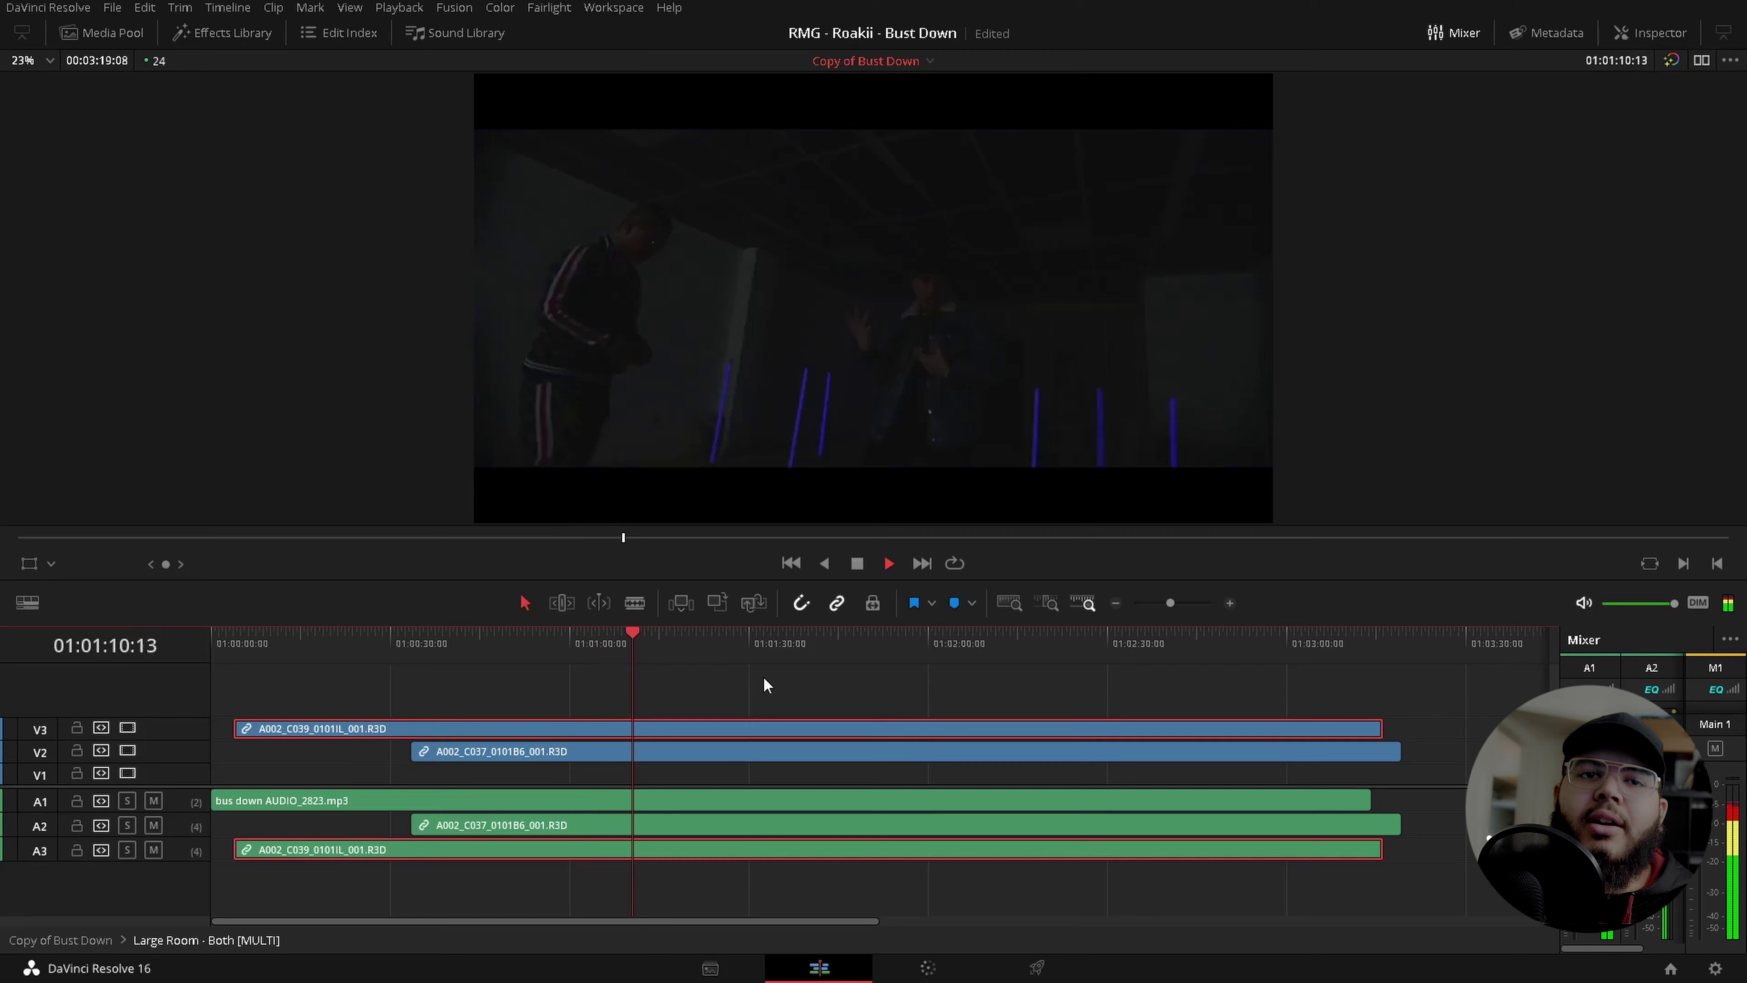
Switch to the Color page and shape a contrast S-curve on Custom Curves during playback.
key("space")
left_click(928, 968)
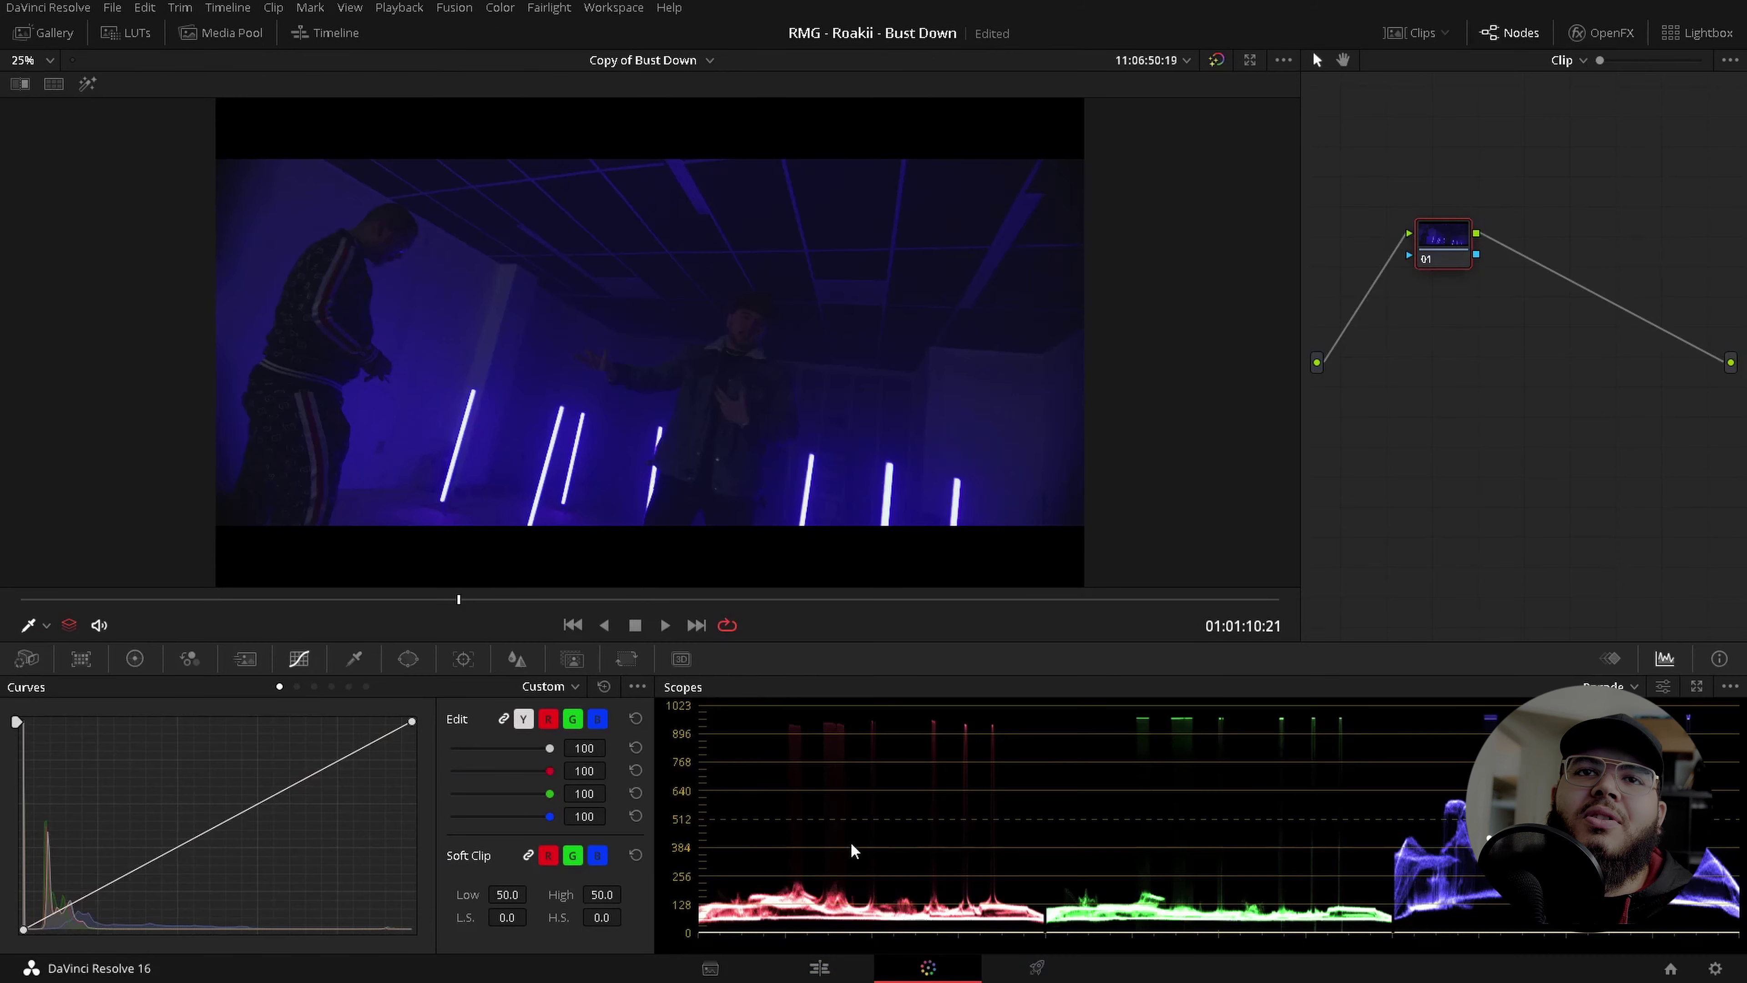
key("space")
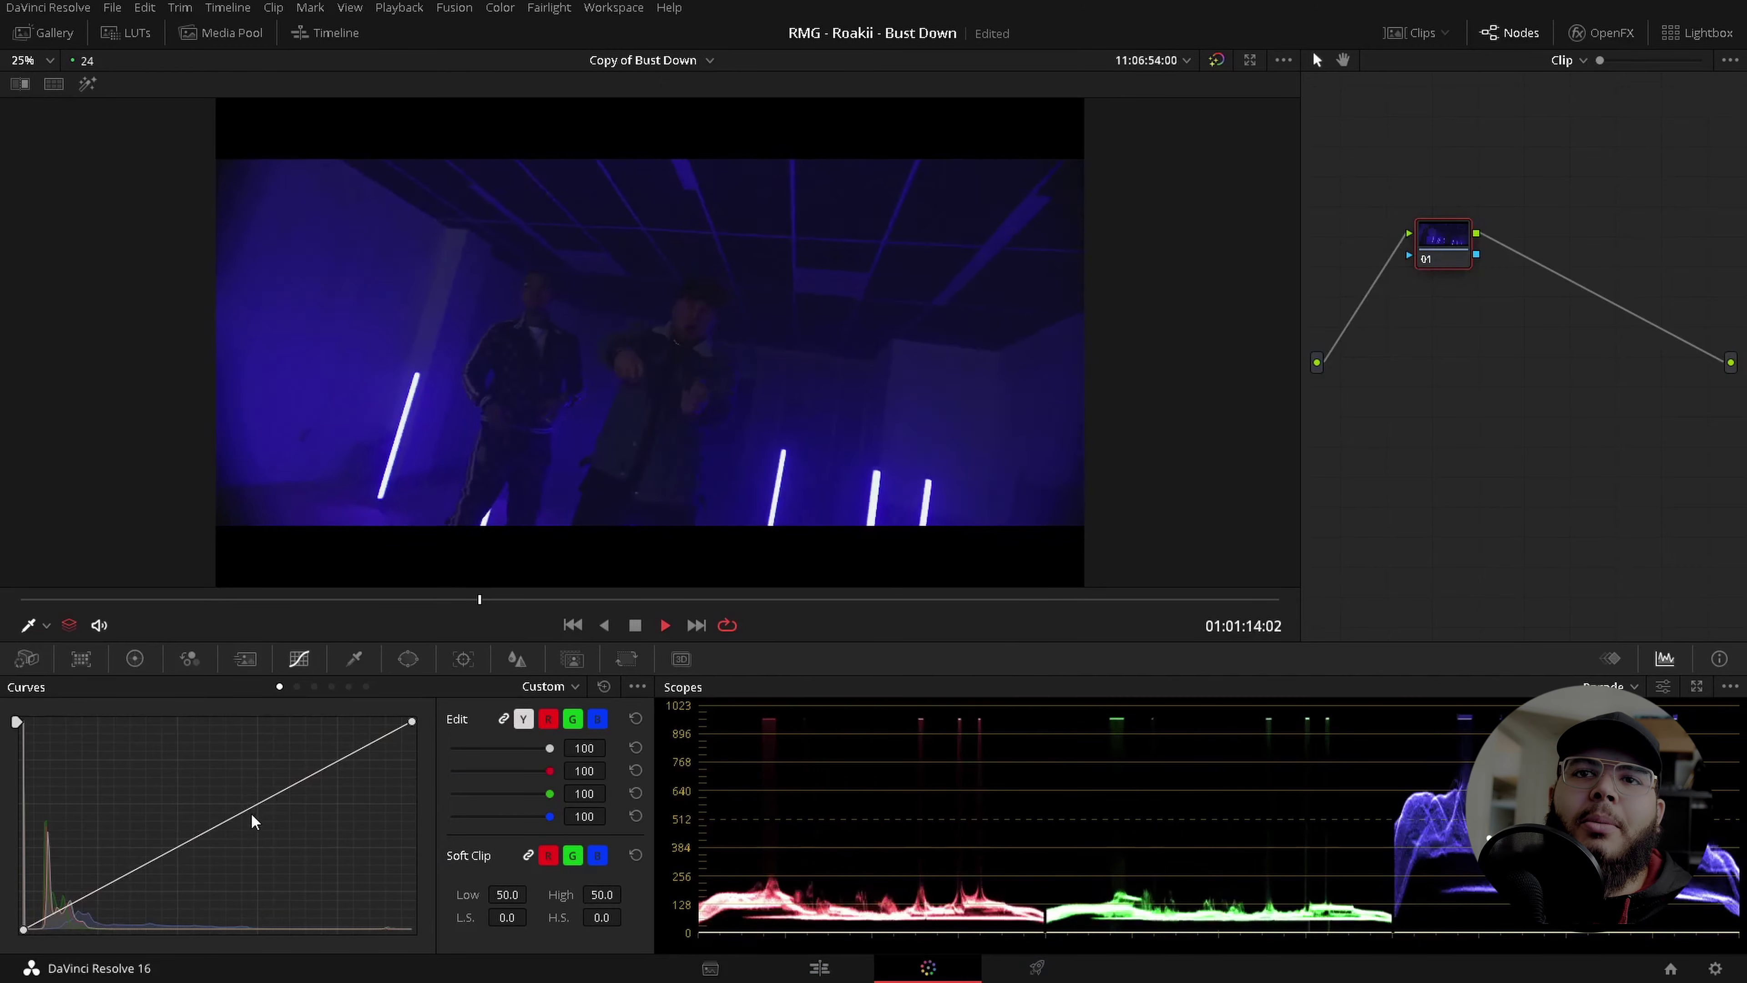
left_click_drag(251, 807, 205, 749)
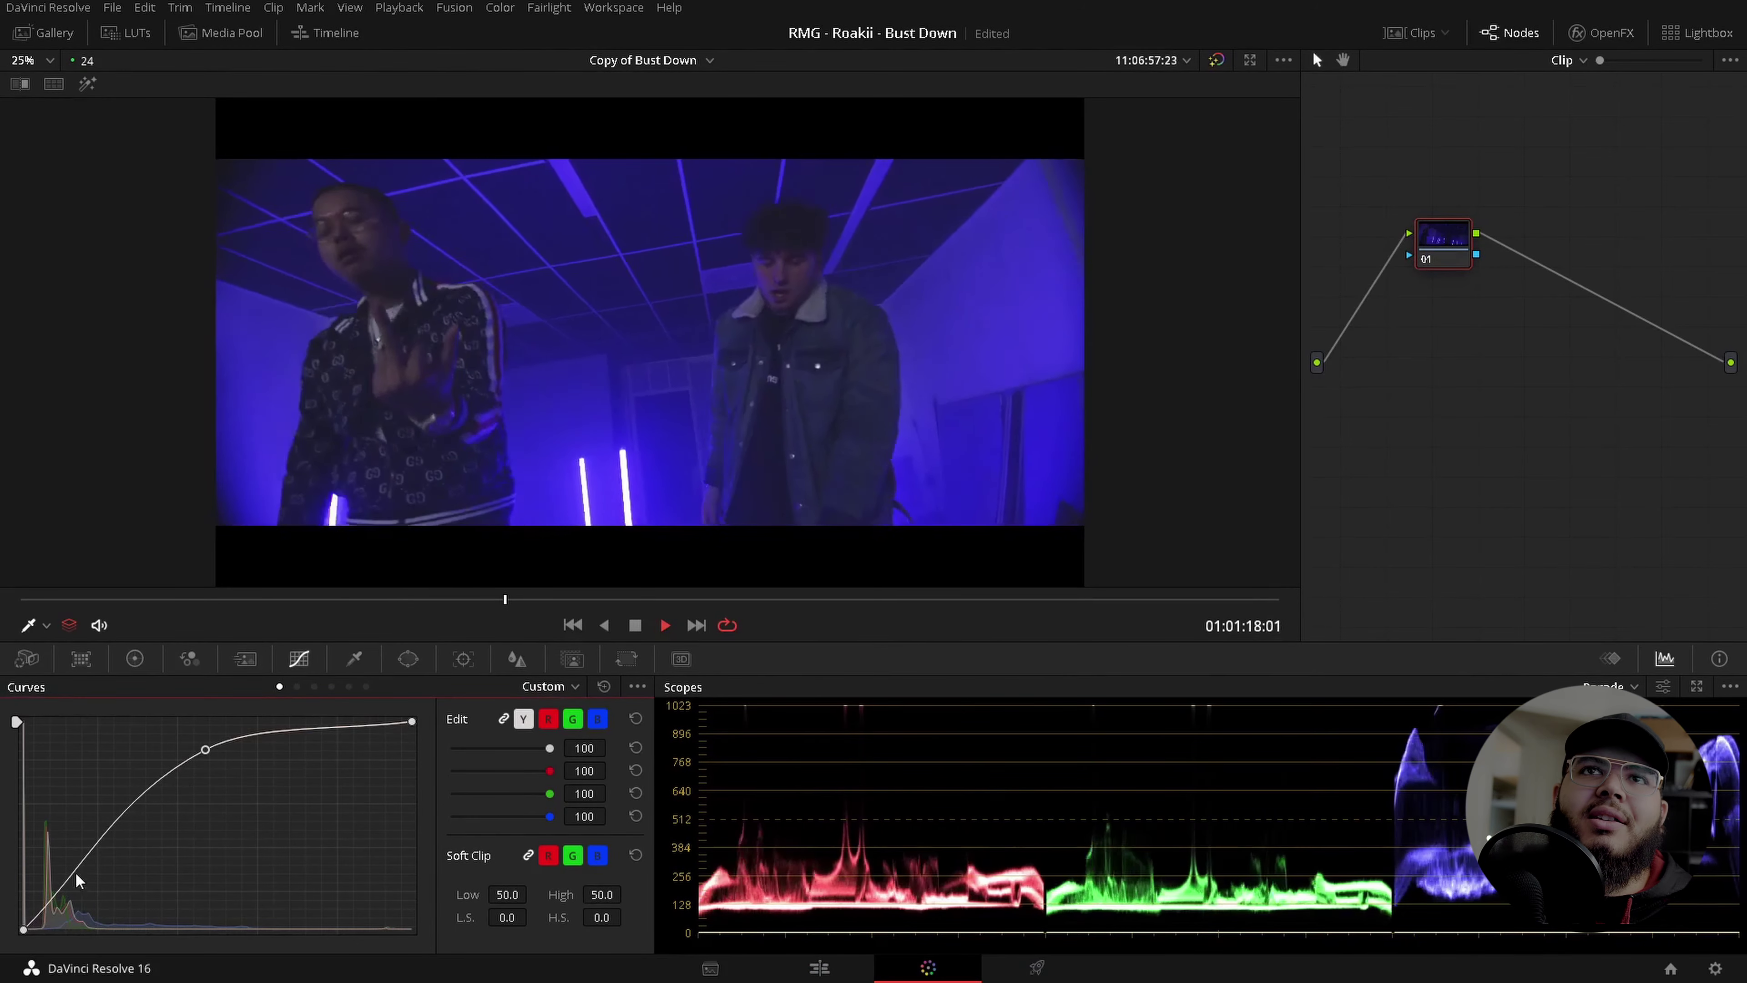
left_click_drag(77, 880, 60, 809)
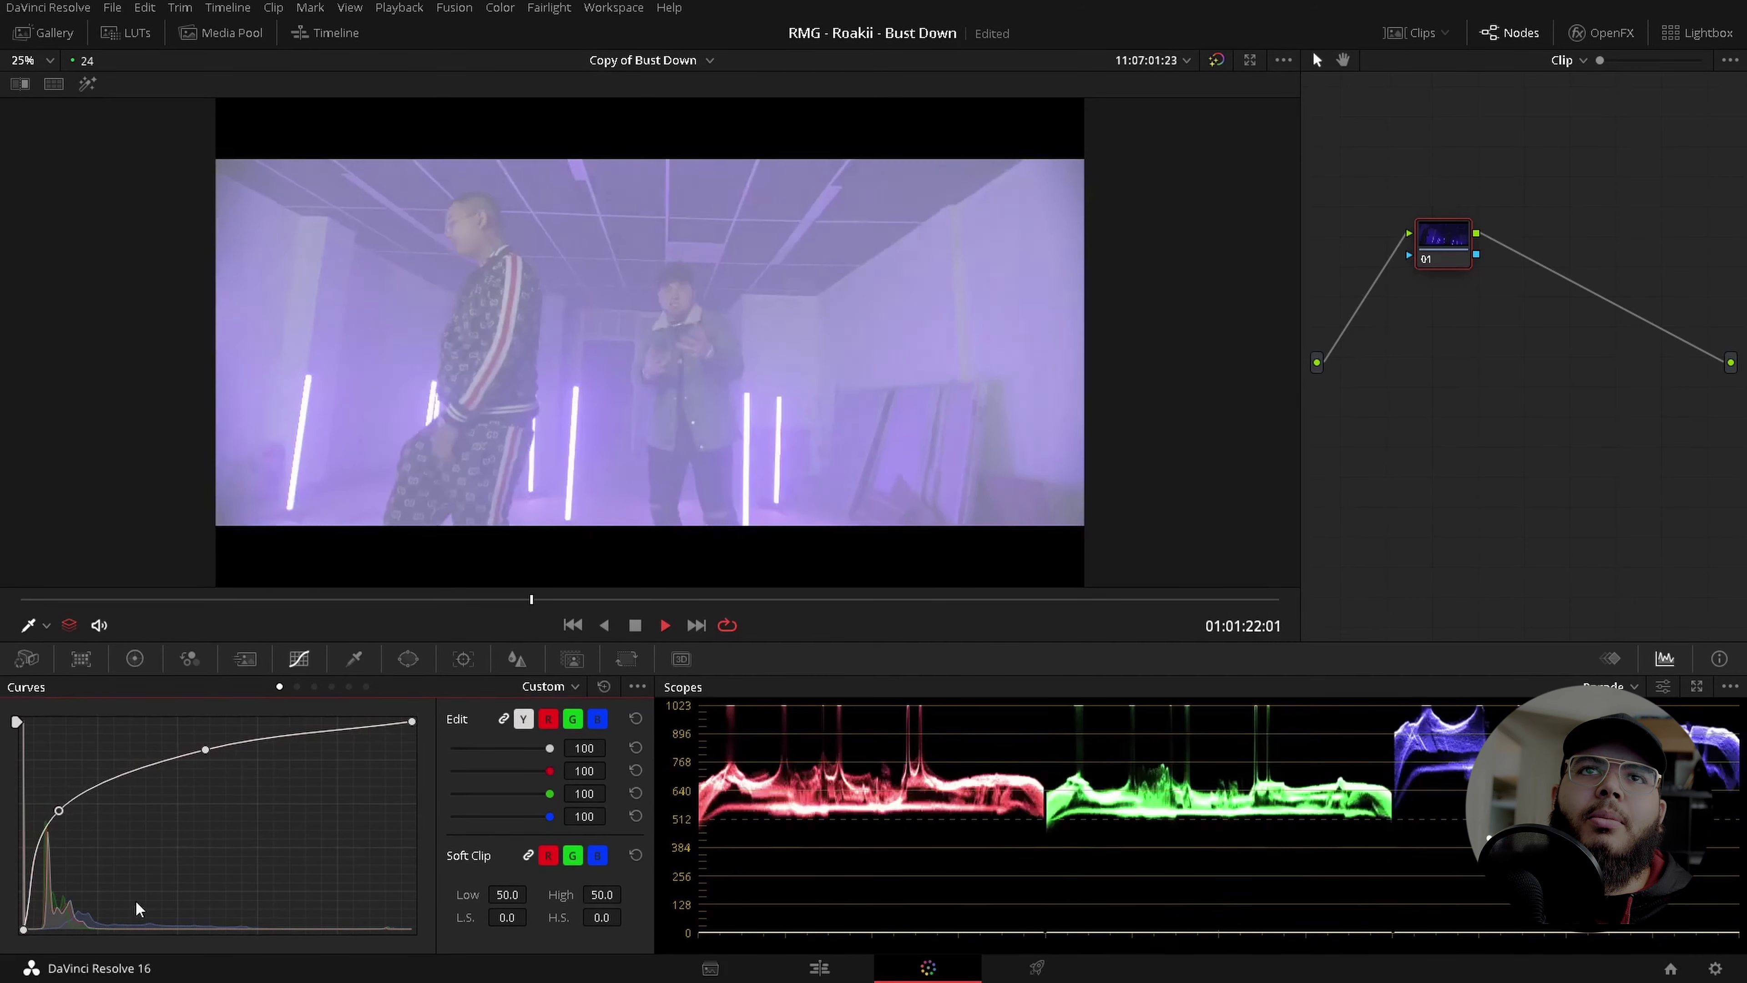
left_click_drag(206, 749, 212, 769)
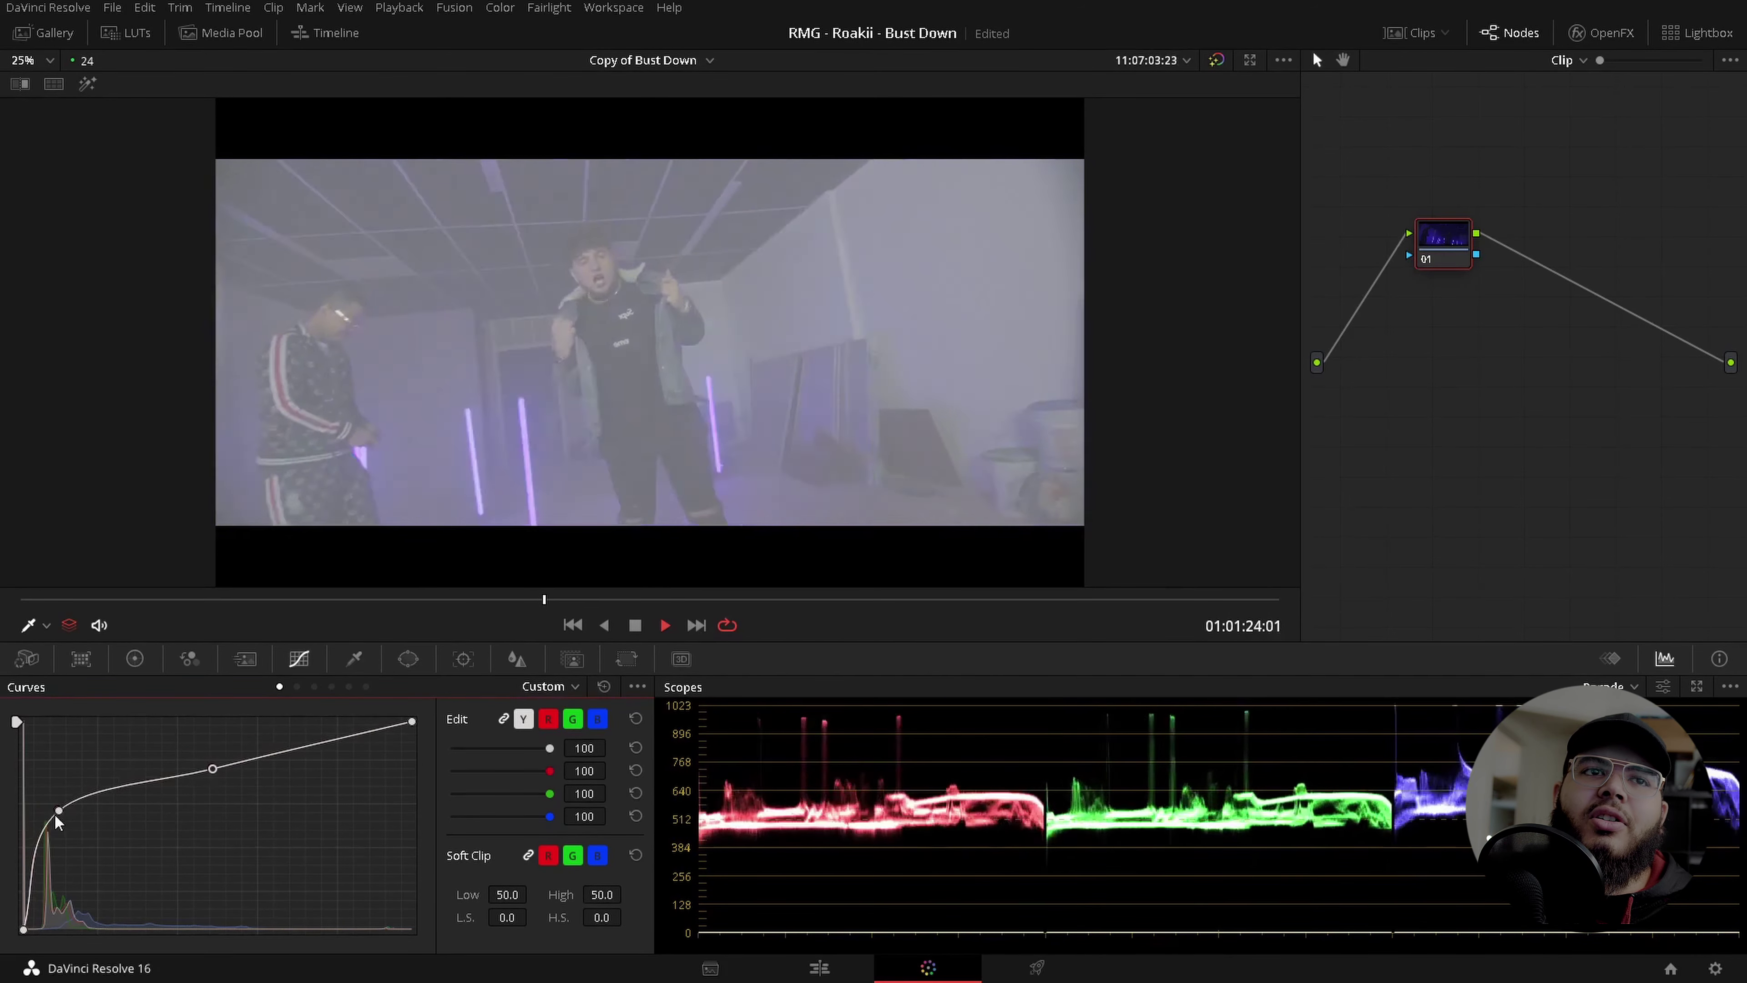
left_click_drag(56, 820, 89, 866)
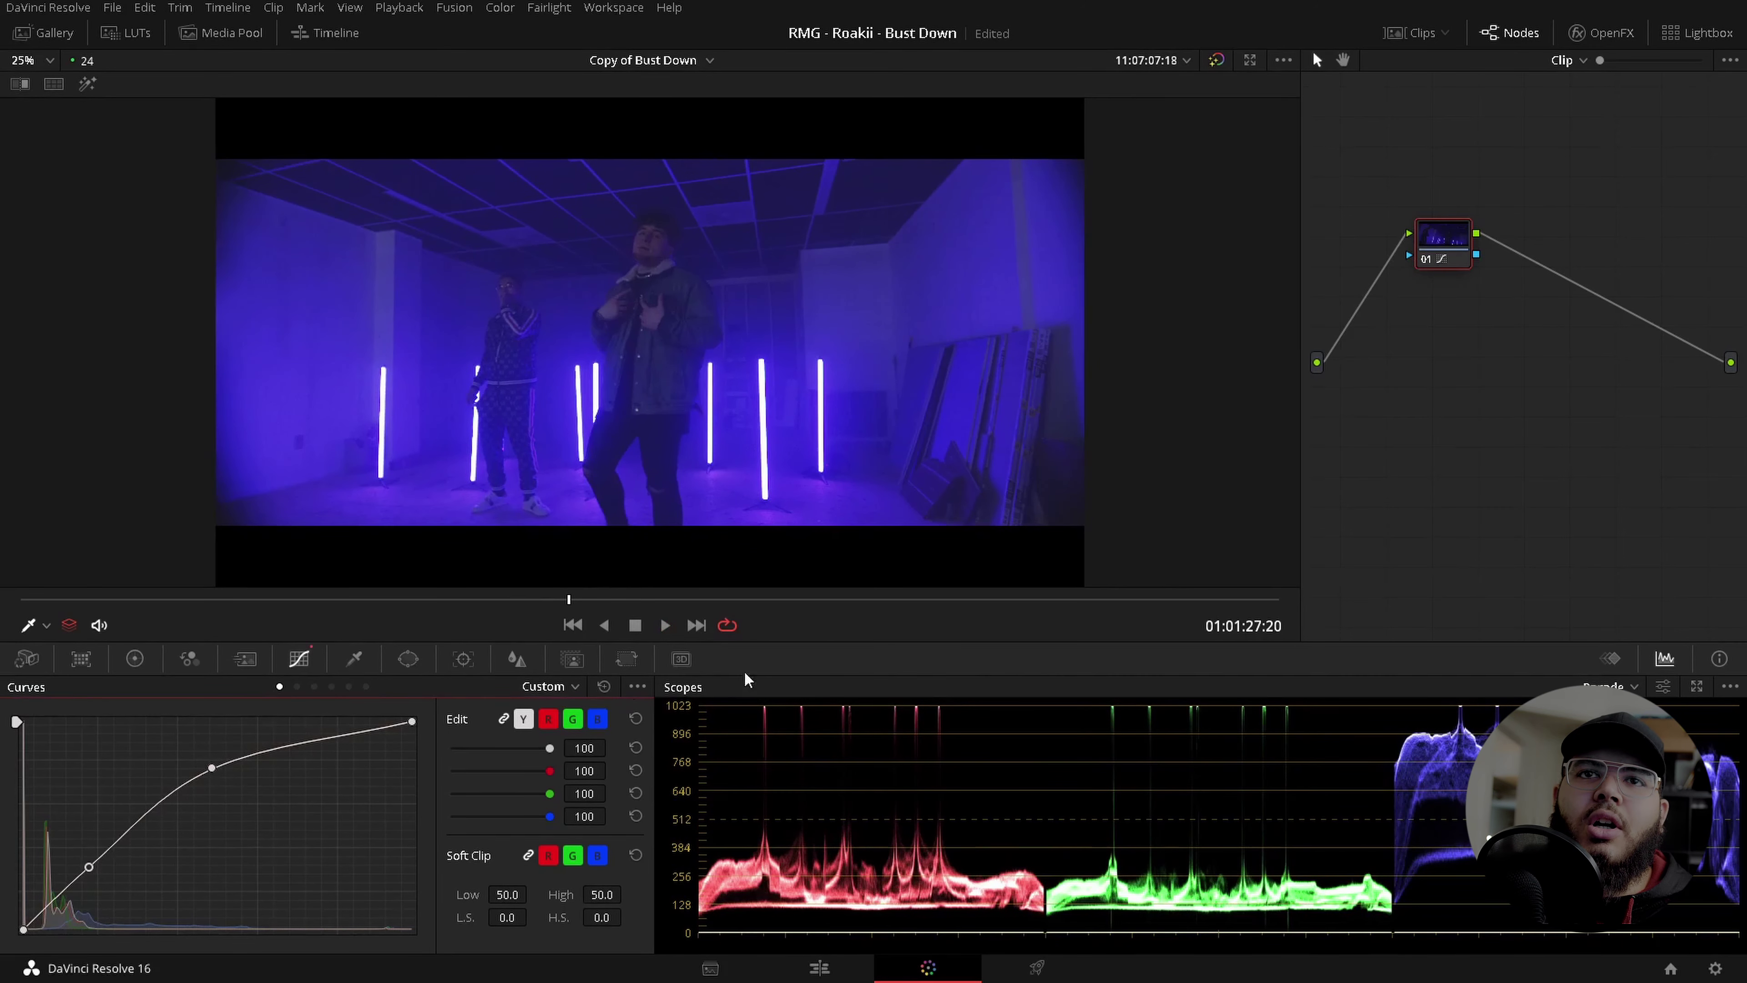
Show the clip's info (RED, 4608x1944 16bit, 24 fps, 4620 frames) and replay it briefly.
left_click(1720, 659)
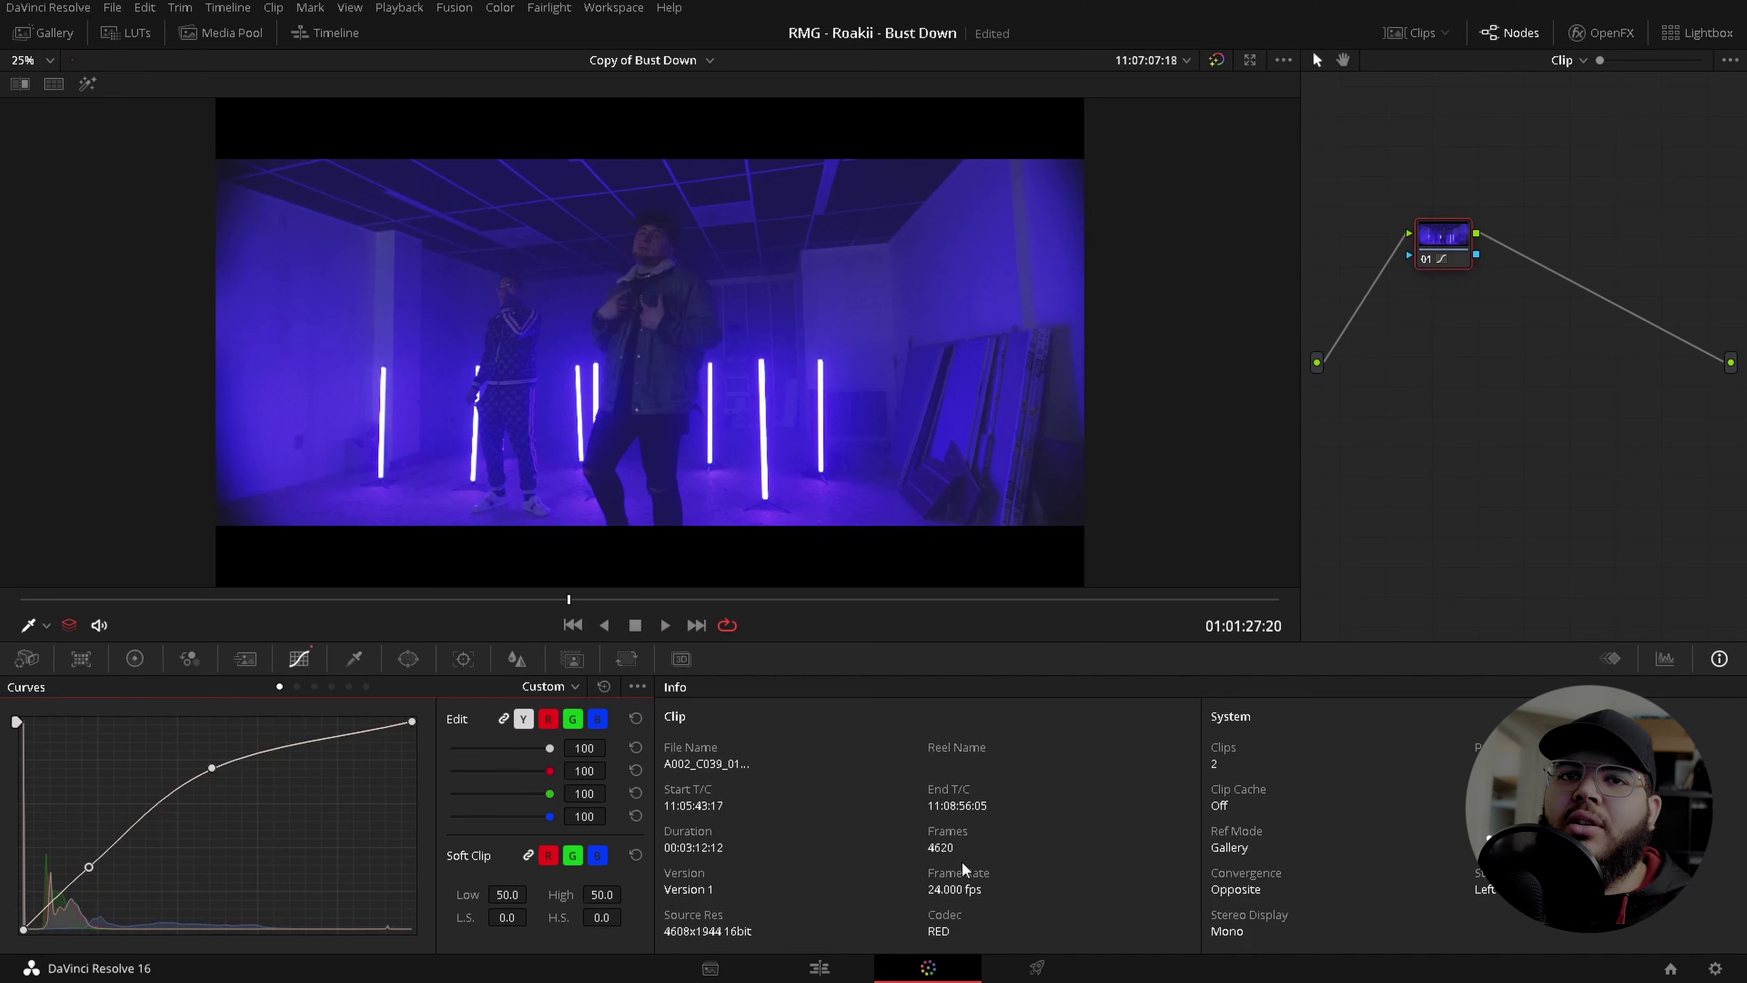
key("space")
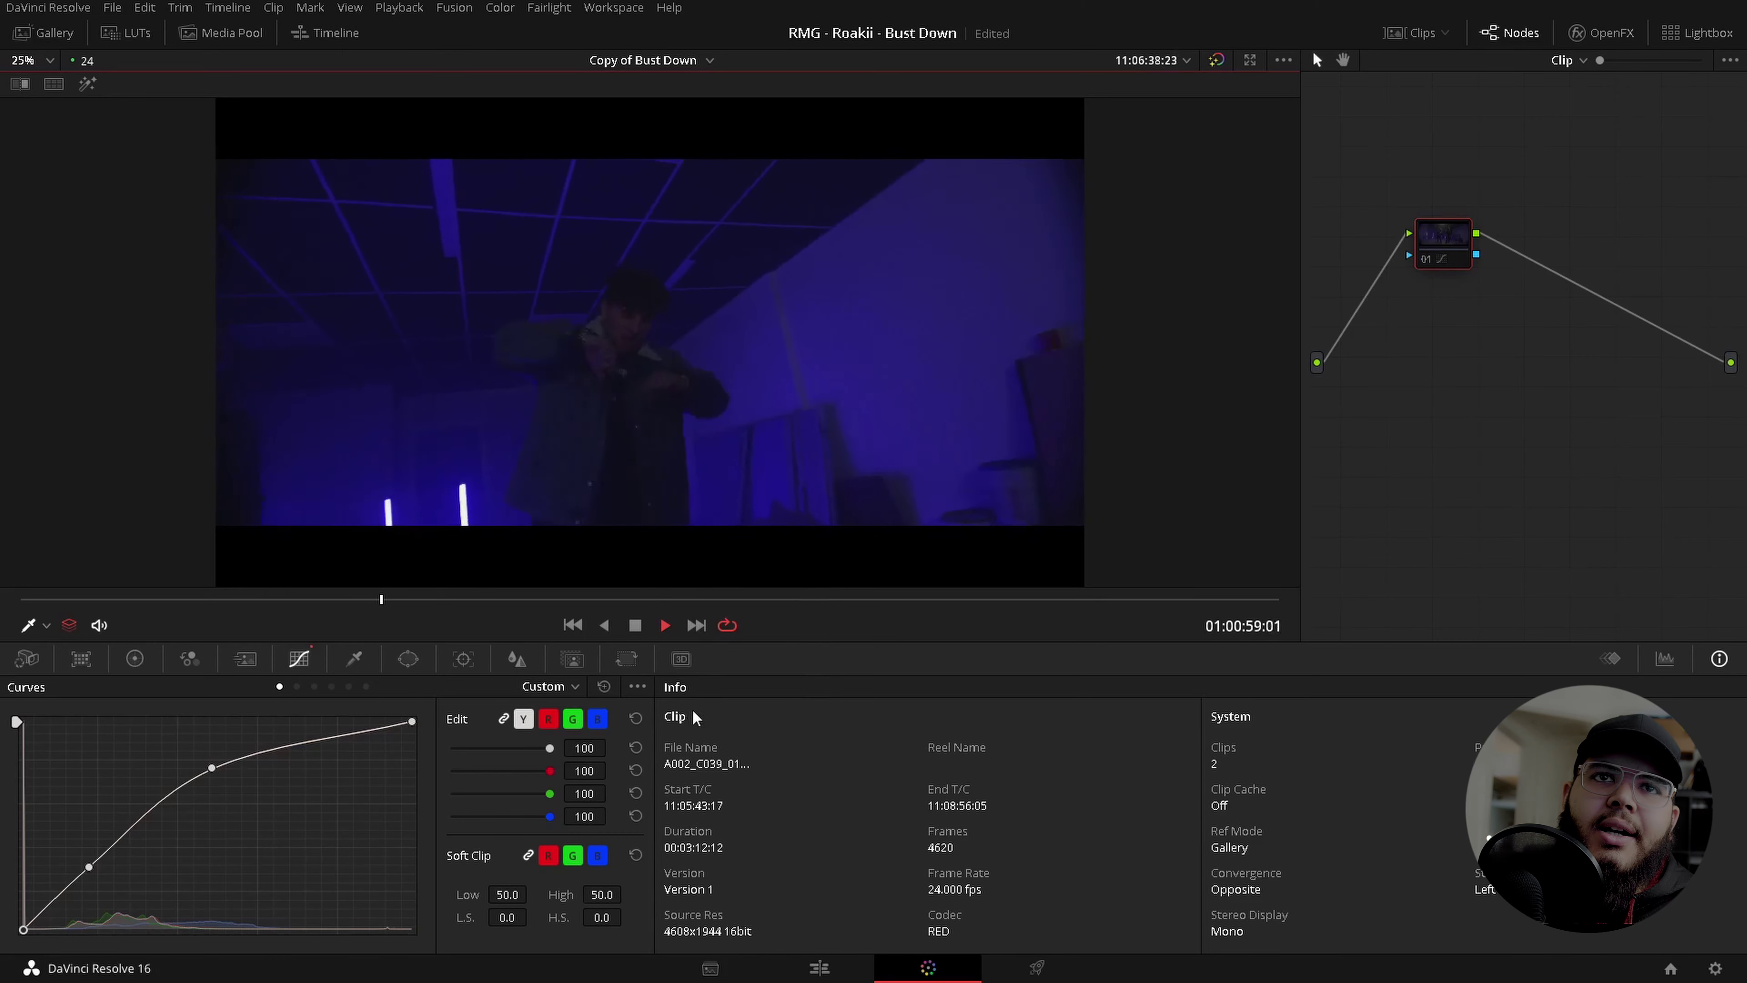
left_click(635, 625)
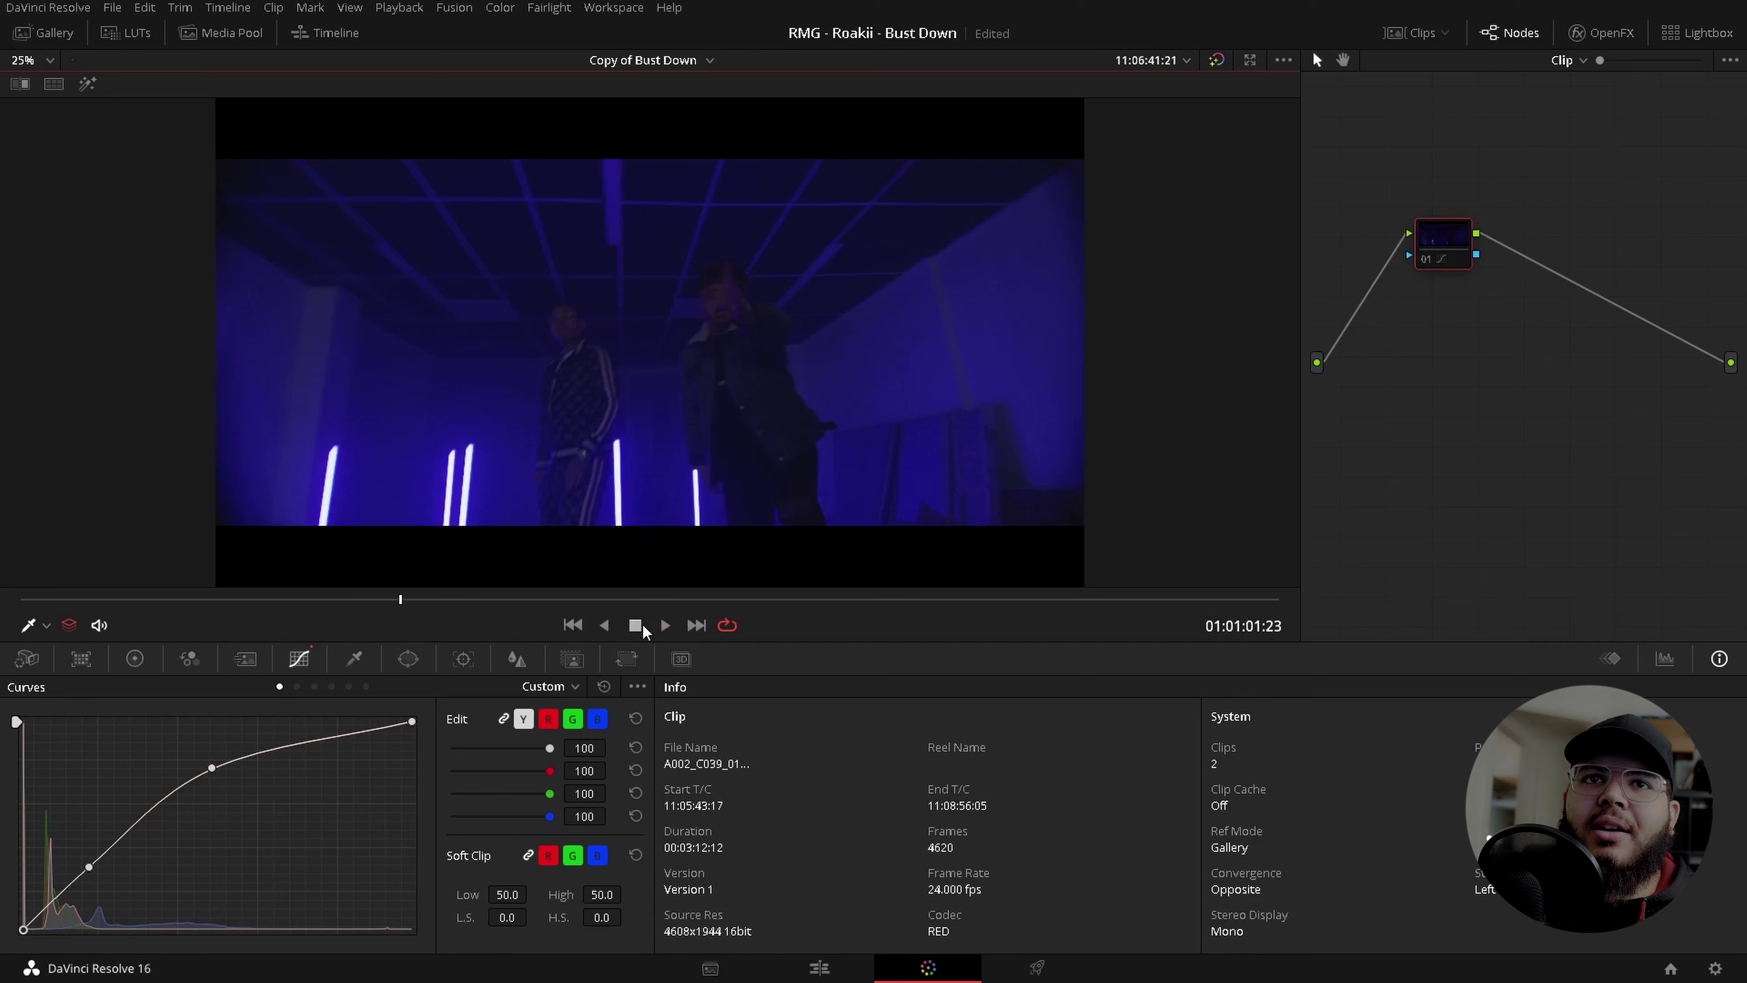